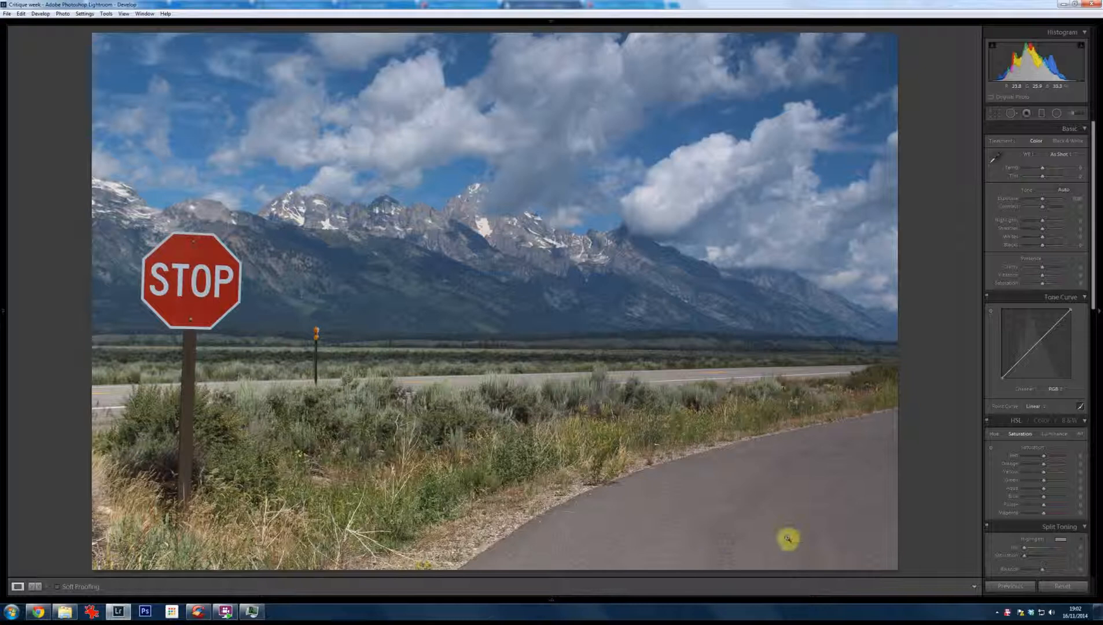
Step: Crop the mountain landscape tighter to exclude the stop sign, road and foreground, keeping the peaks, sky and a thin strip of grassland
mouse_move(558, 601)
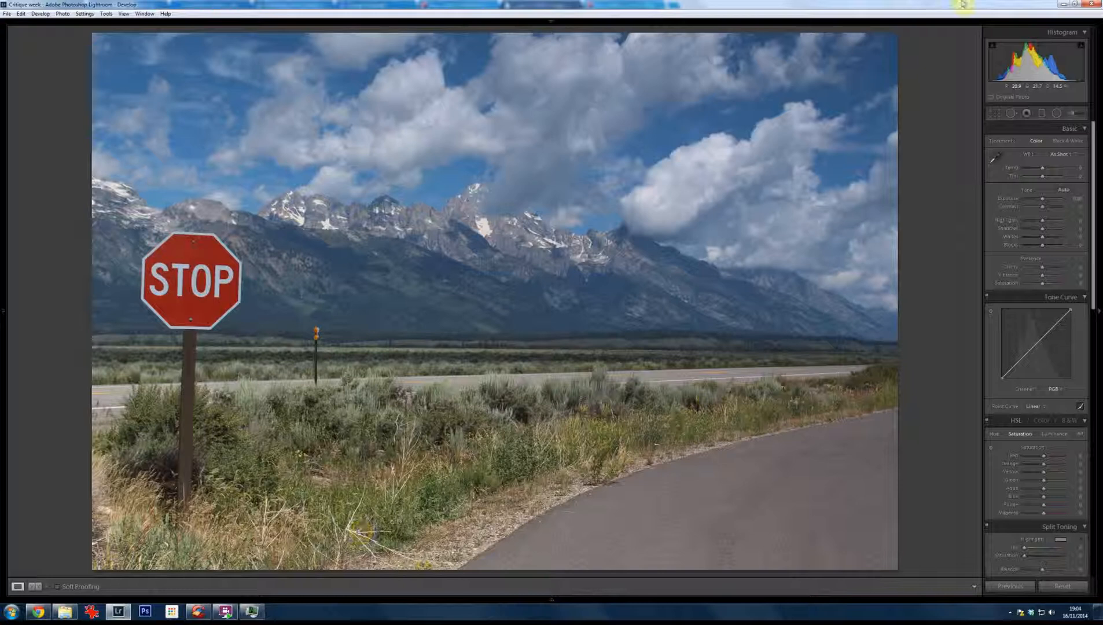
click(996, 115)
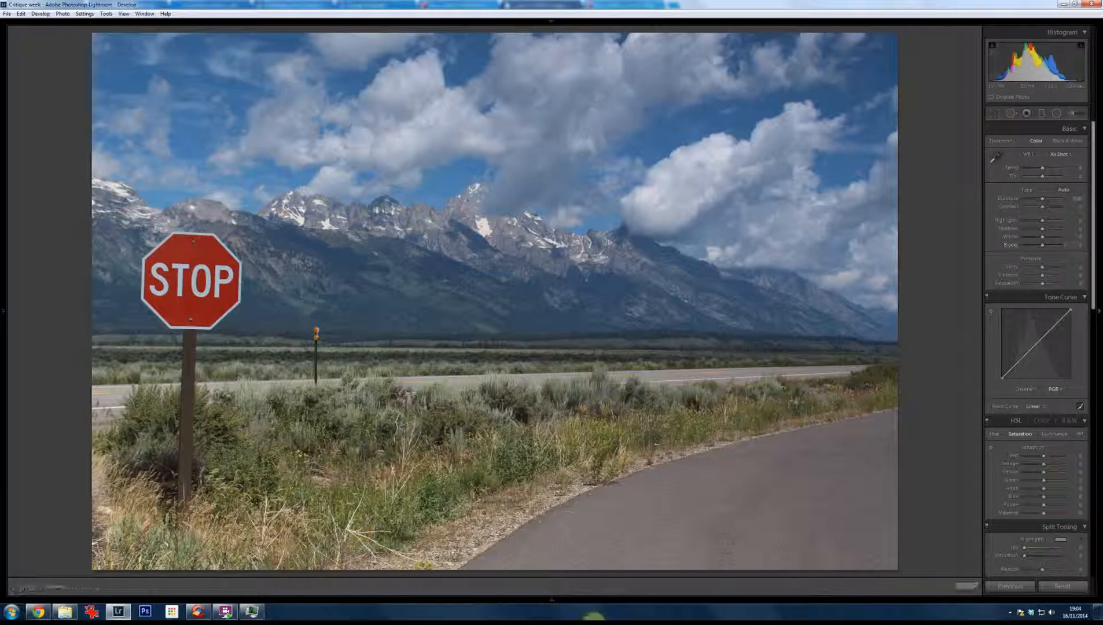
drag(88, 569, 175, 466)
key(Return)
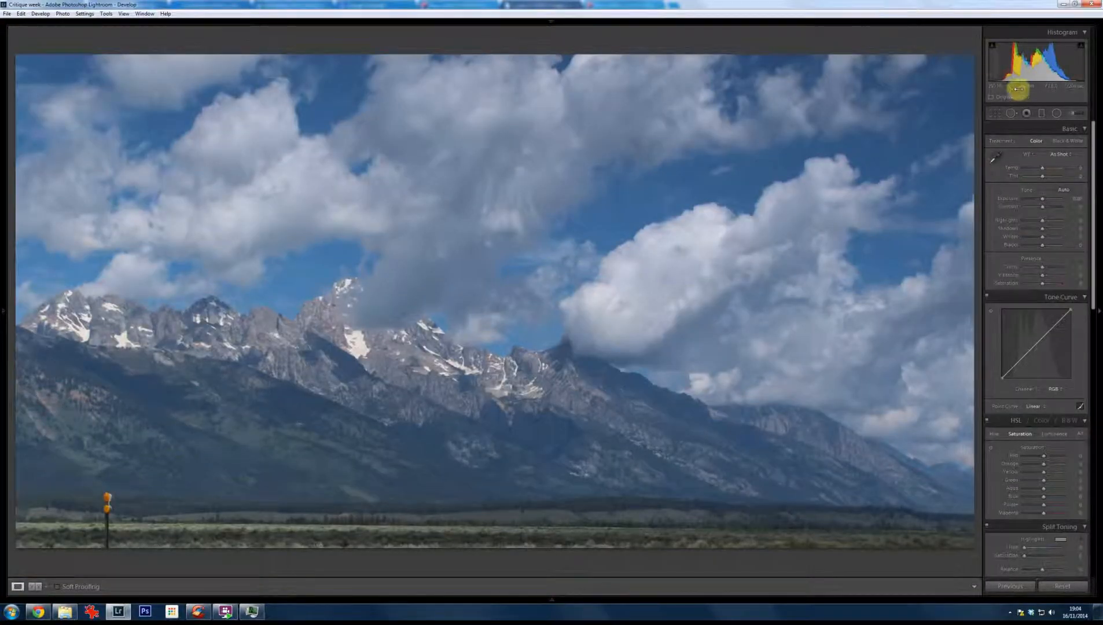
Step: Heal away the orange marker post at the lower edge of the landscape, using the grassland immediately beside it as the source
click(1011, 113)
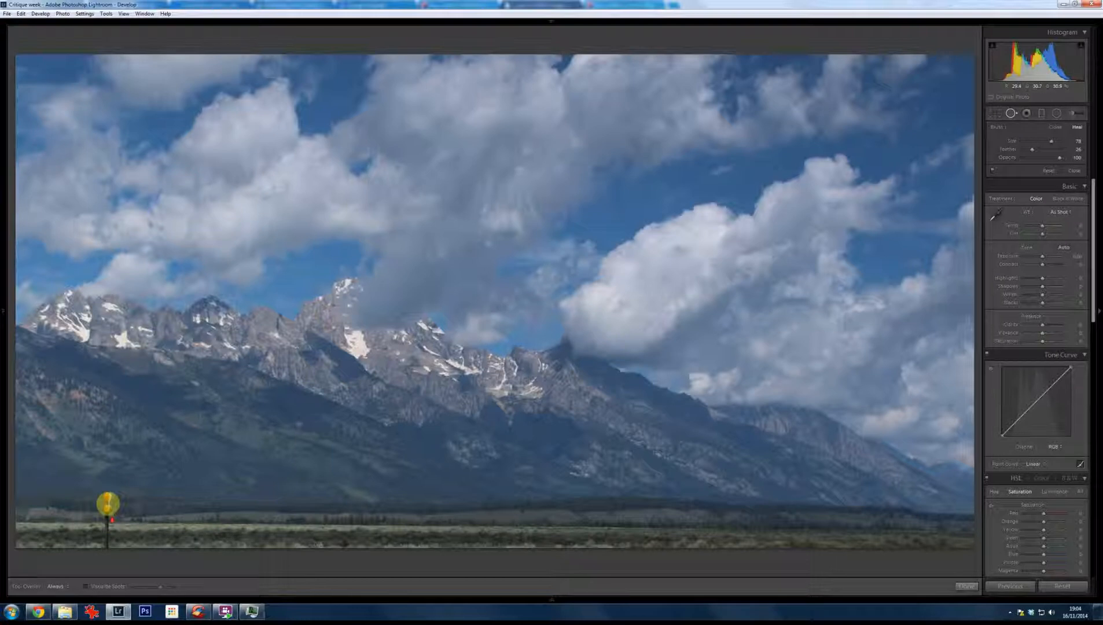
drag(106, 500, 106, 544)
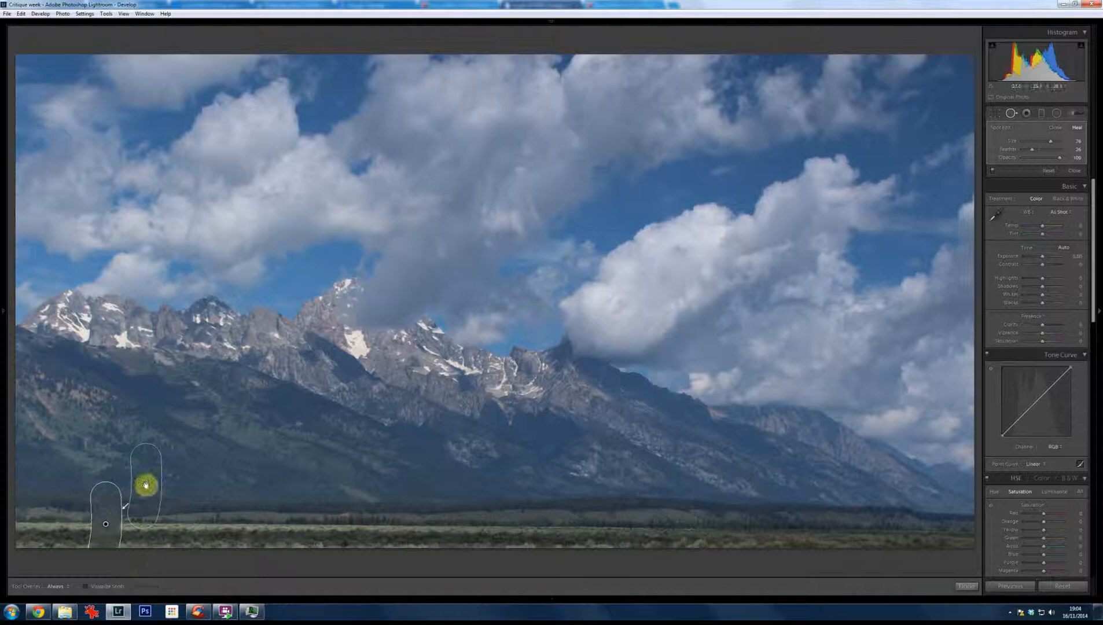
drag(145, 485, 162, 523)
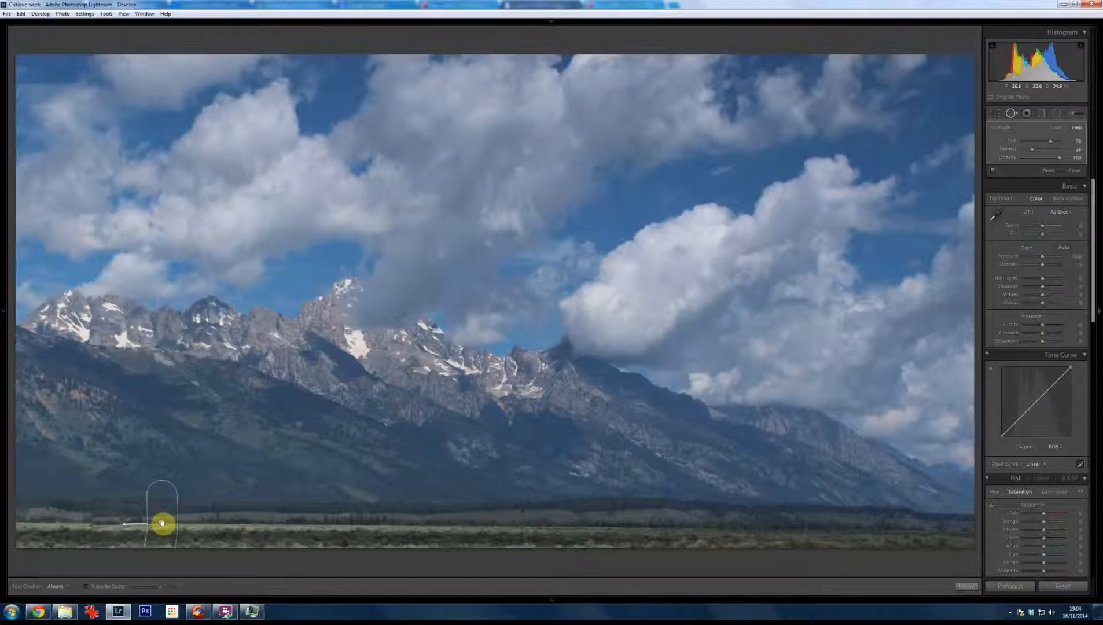
click(965, 588)
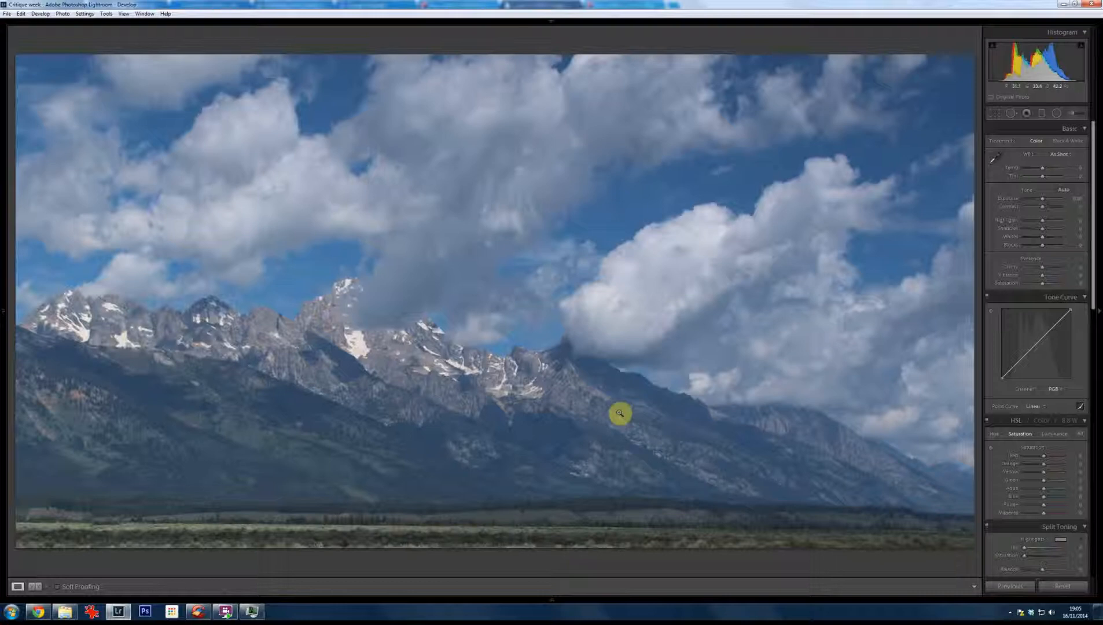
Step: Raise the landscape's Clarity to about +38 and Contrast to about +45, and compare the crop with the full frame
click(1051, 268)
click(1052, 207)
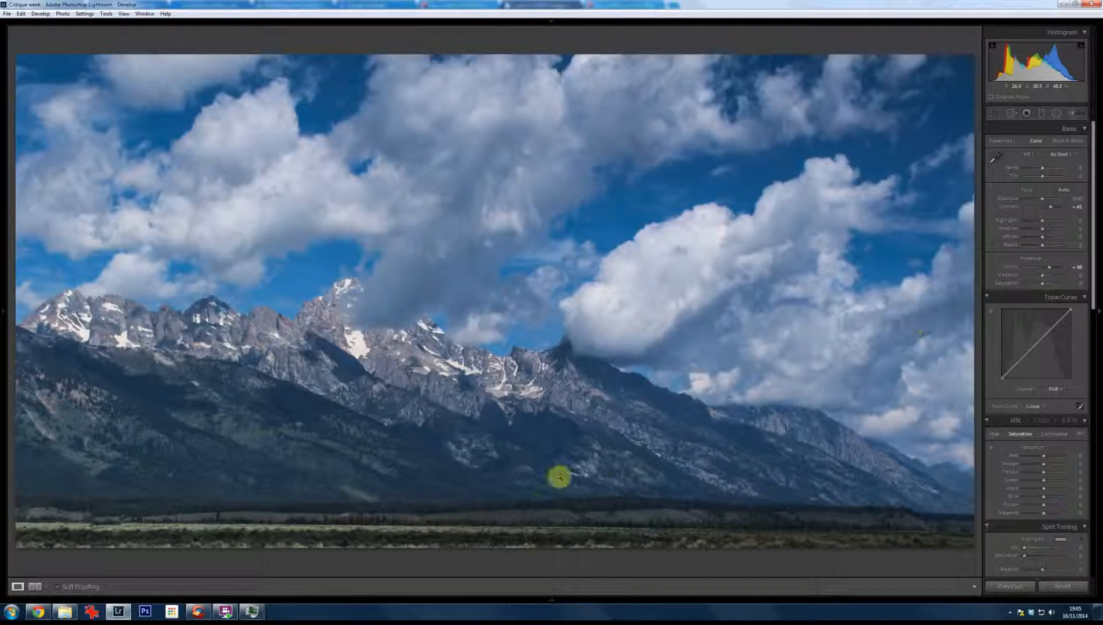
click(997, 114)
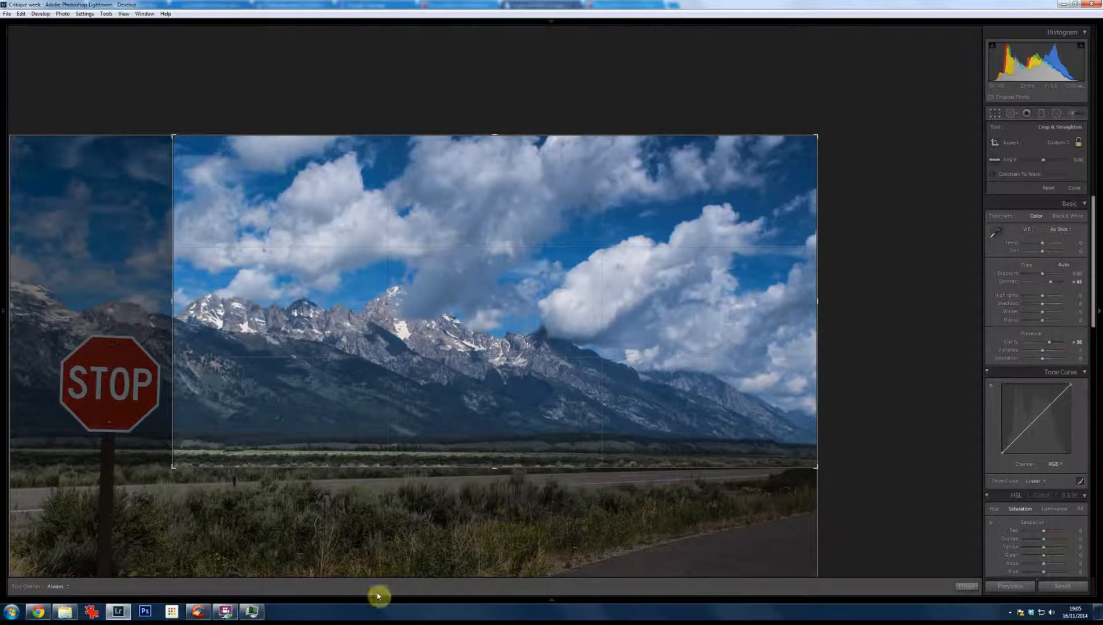
key(Return)
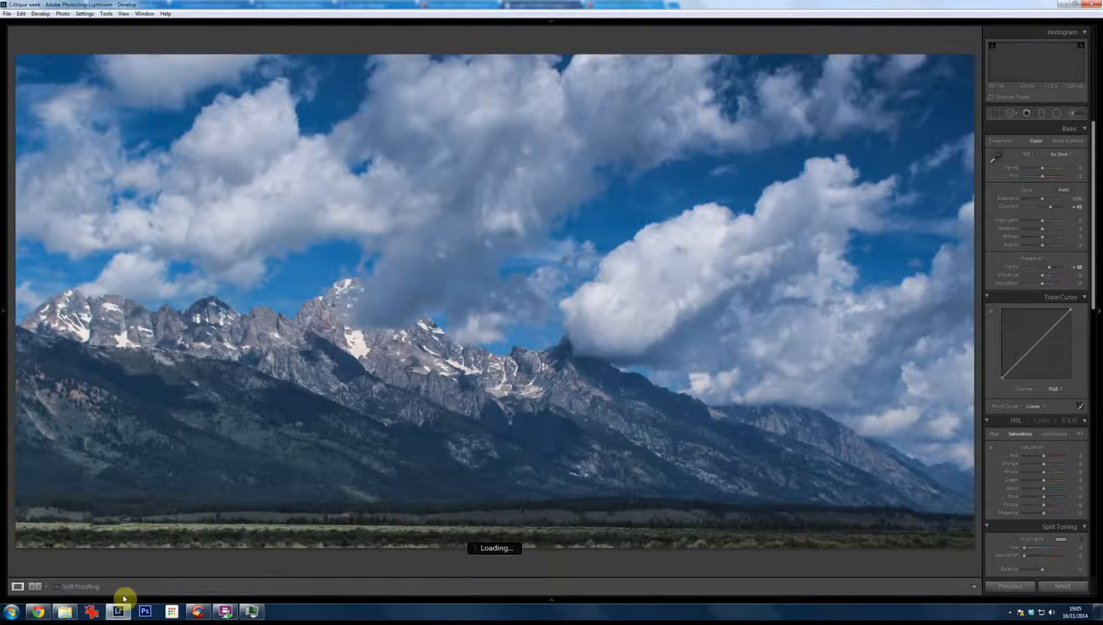
Step: Go to the castle and daffodils photo and straighten it with a crop rotation of about 3 degrees
key(Right)
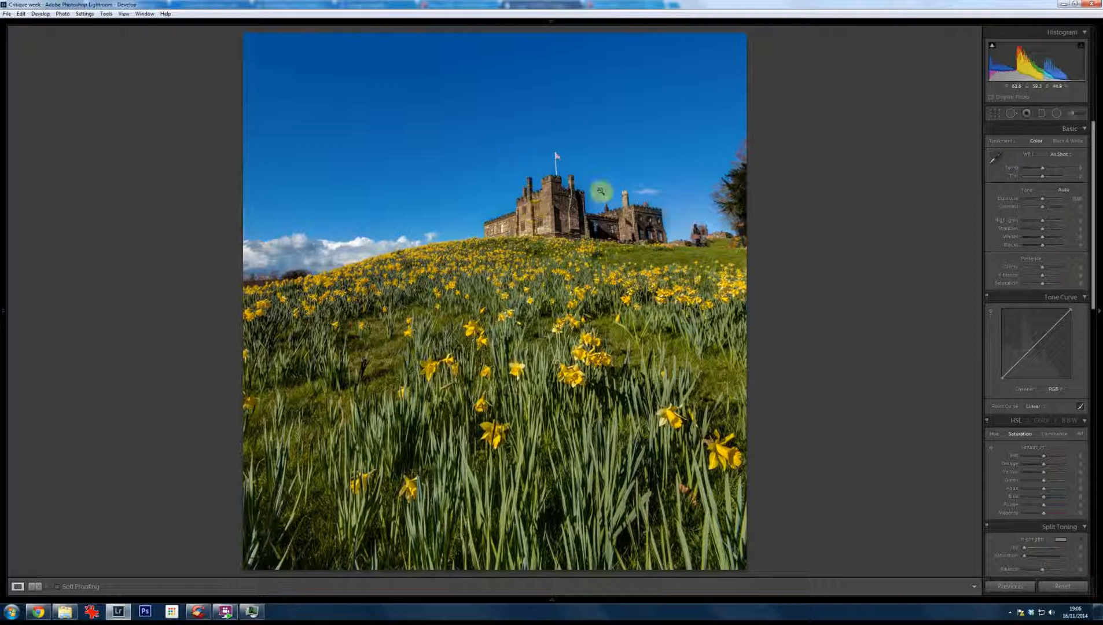
click(995, 114)
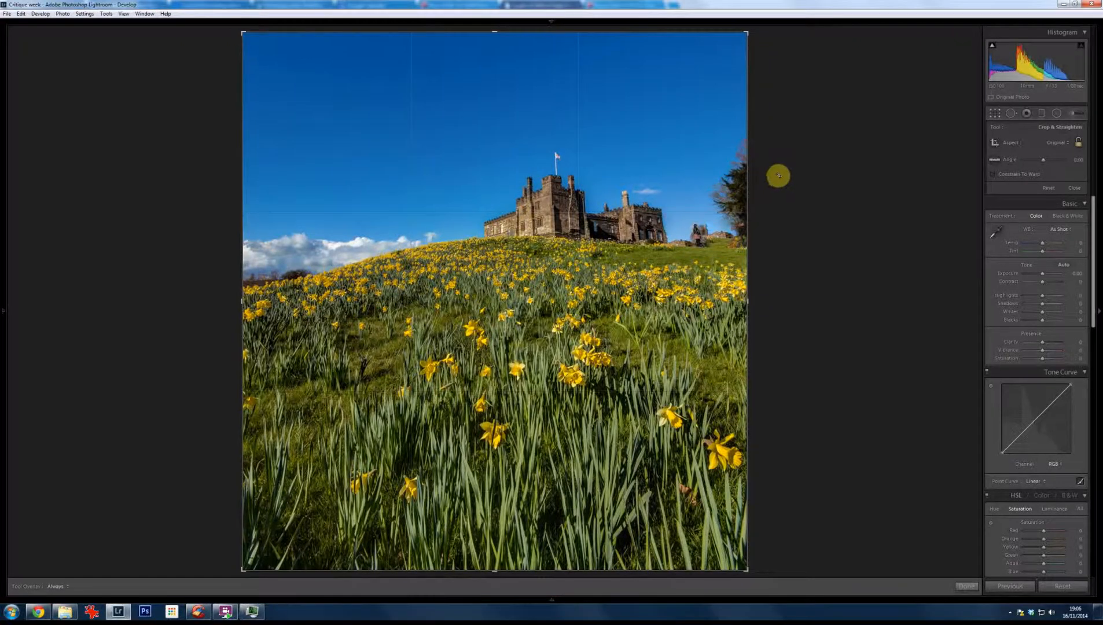
drag(778, 175, 796, 183)
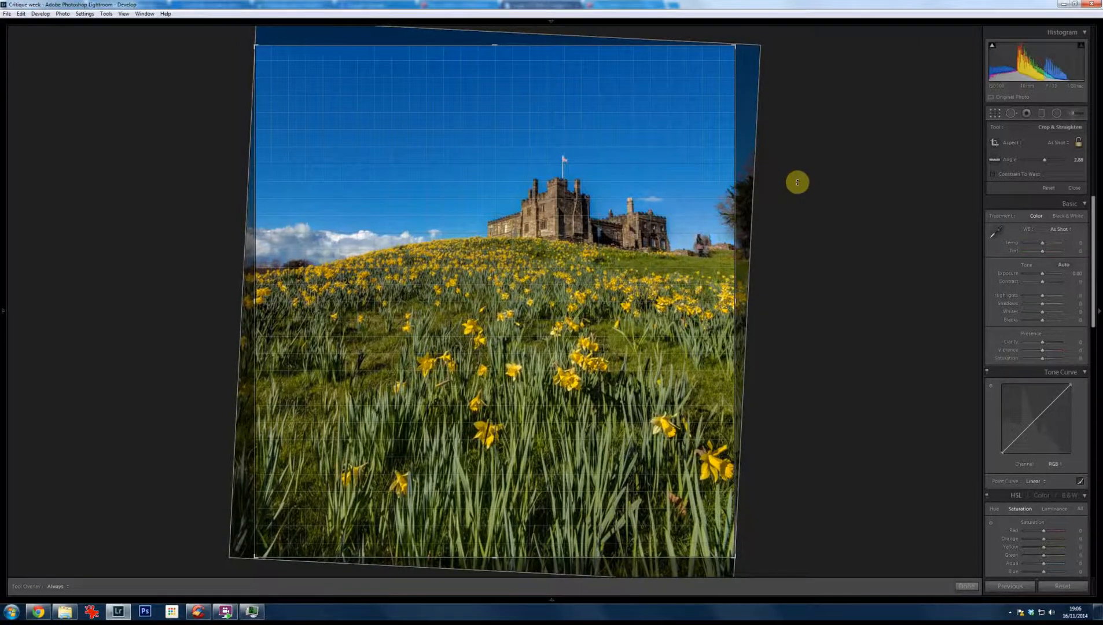
drag(797, 182, 797, 183)
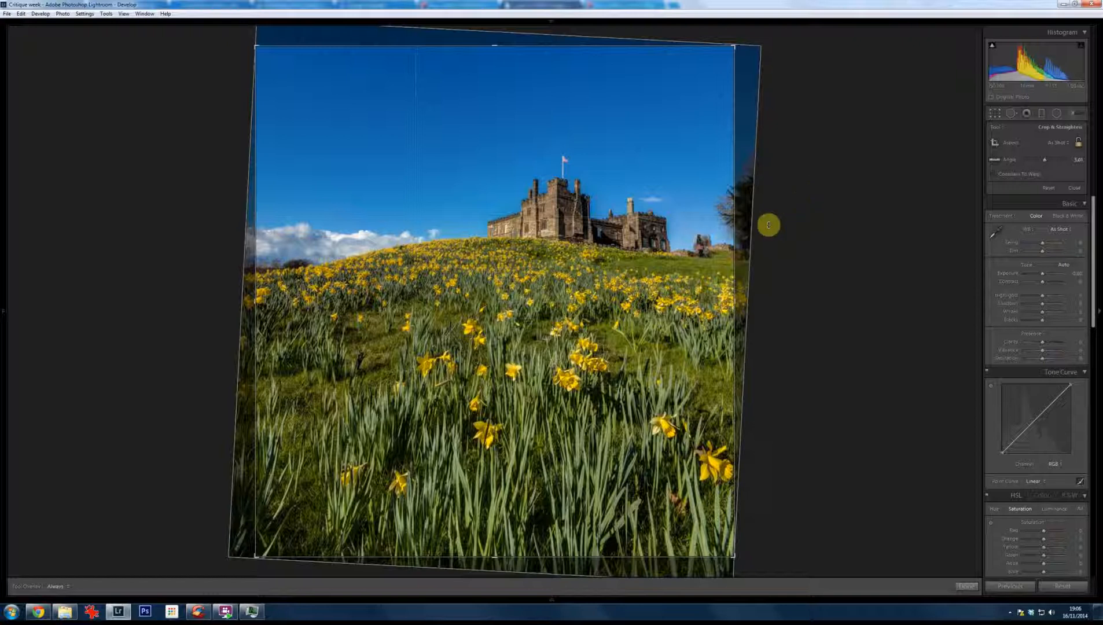
key(Return)
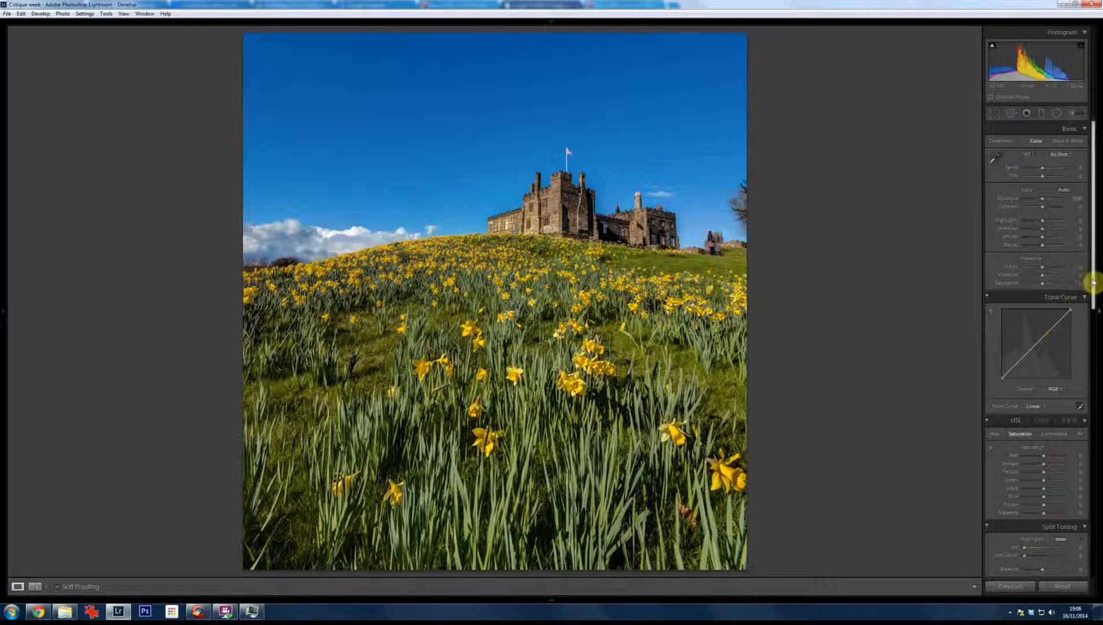
Step: Correct the castle's perspective with manual lens corrections, setting Vertical to -33 and Rotate to about -1.9
drag(1093, 292, 1097, 489)
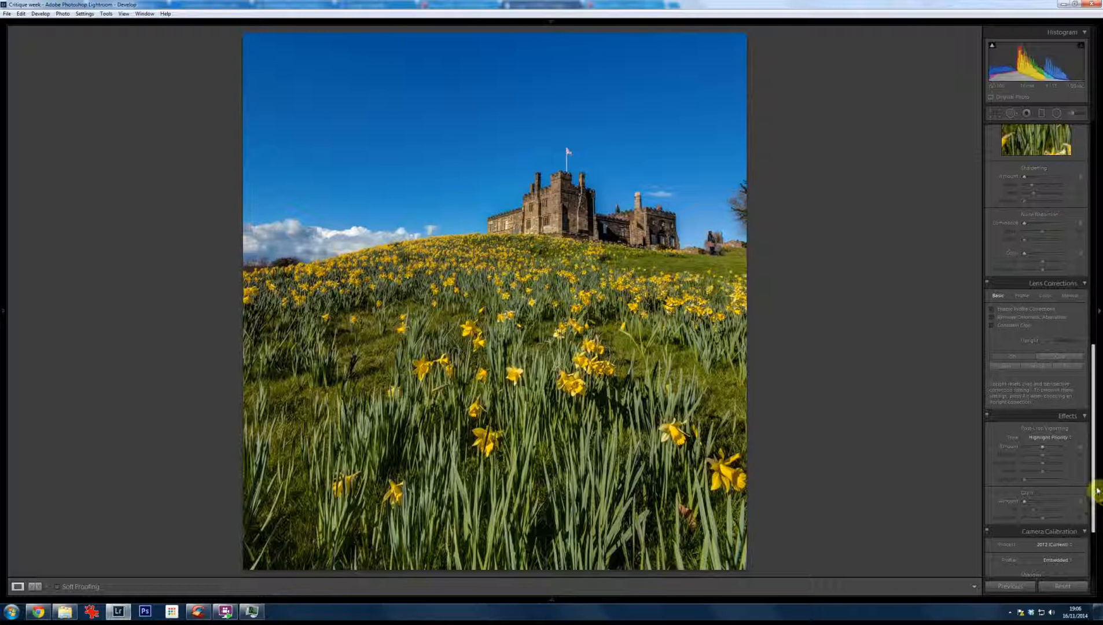
click(1070, 296)
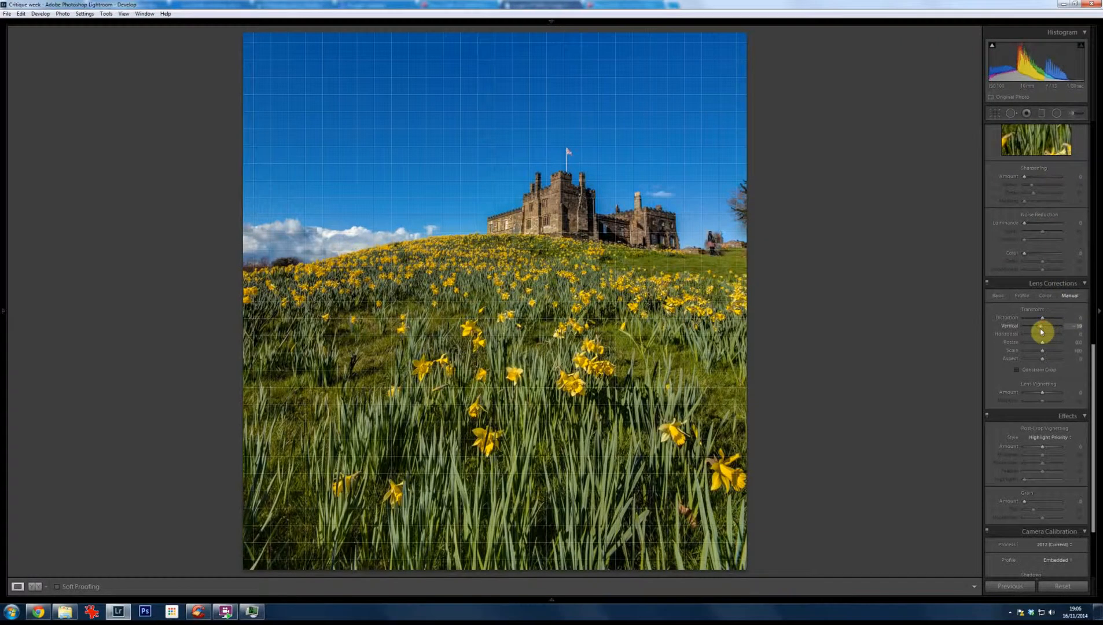
drag(1041, 331, 1038, 333)
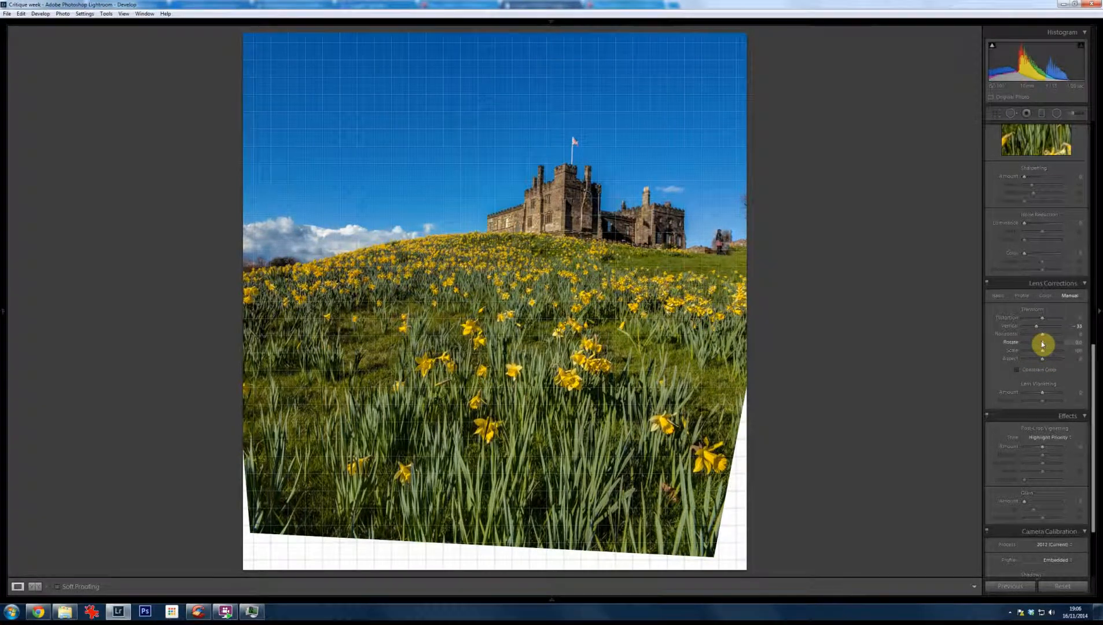
drag(1040, 345, 1039, 346)
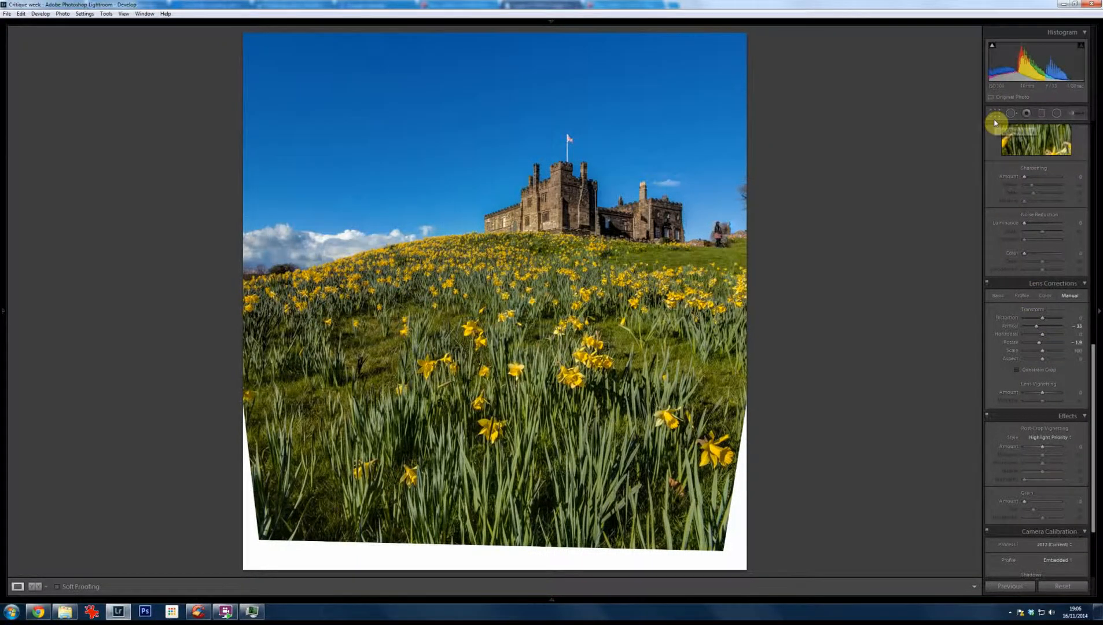
Step: Tighten the castle photo's crop to exclude the blank white areas along its lower edge and corners
key(r)
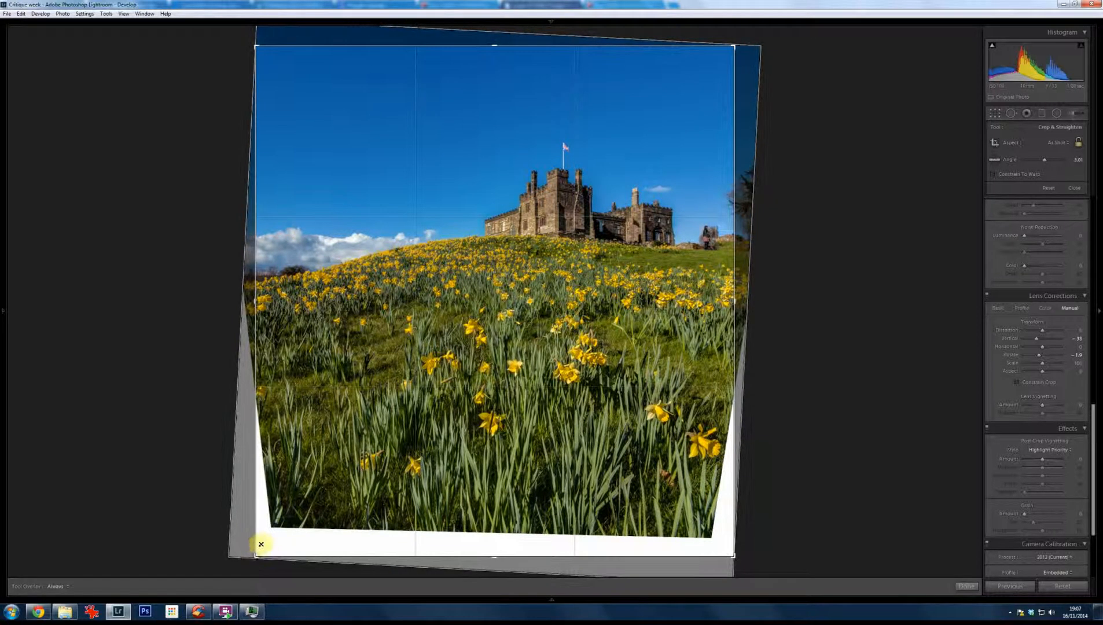
drag(266, 534, 265, 538)
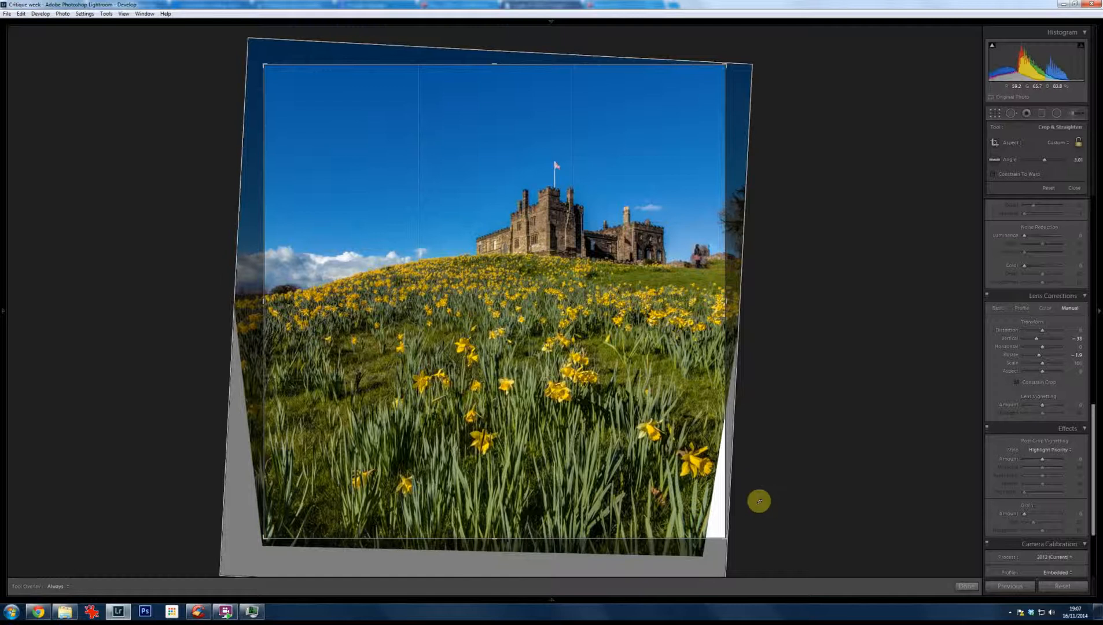
mouse_move(726, 537)
mouse_down()
mouse_move(697, 533)
mouse_move(716, 533)
mouse_move(714, 523)
mouse_move(715, 539)
mouse_up()
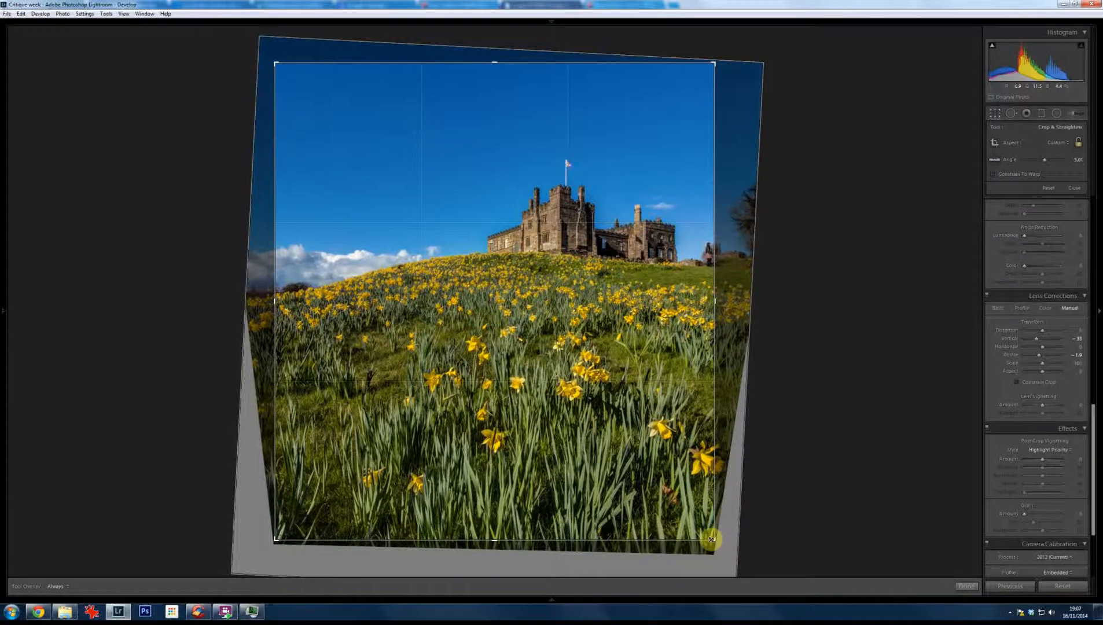
drag(711, 539, 708, 541)
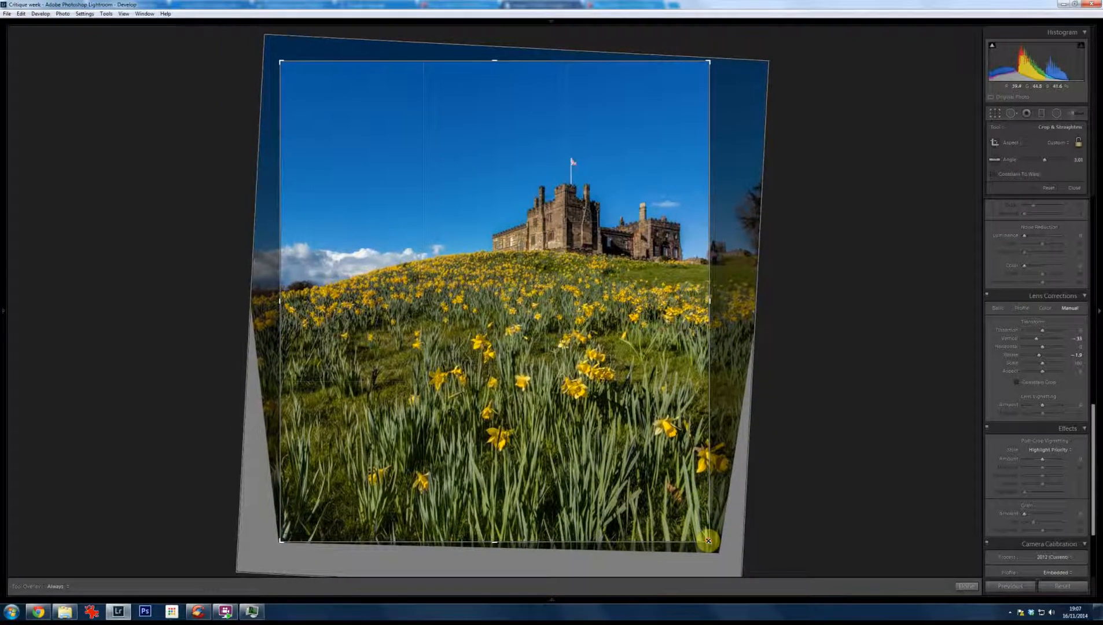
key(Return)
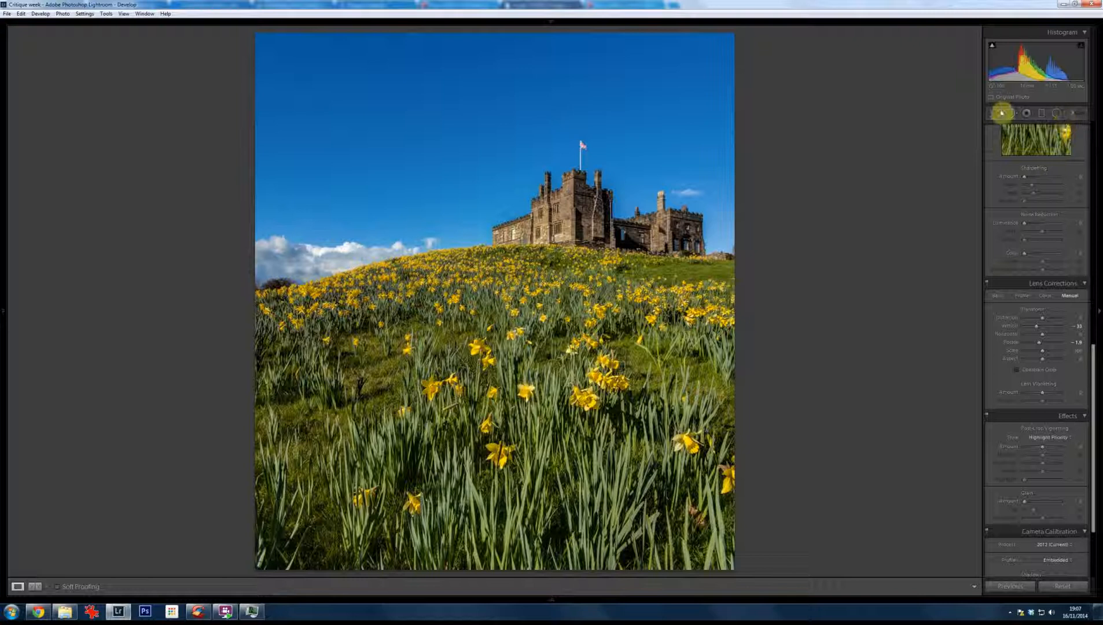
Step: Change the castle photo's crop to a 2 x 3 / 4 x 6 portrait ratio and reposition the image to frame the whole castle
click(1000, 113)
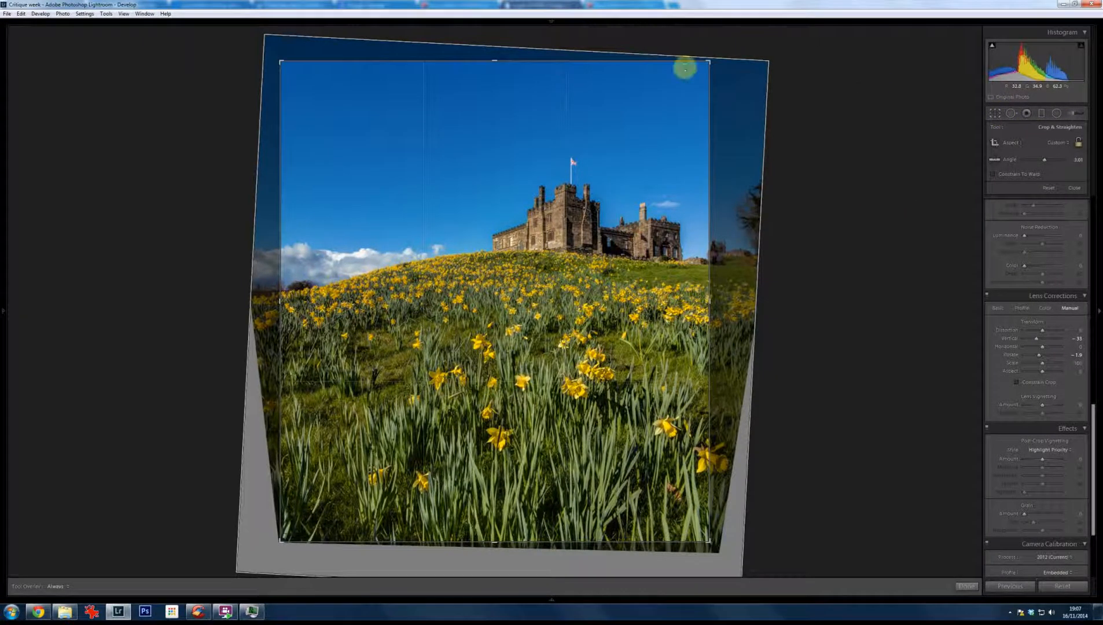
click(1064, 142)
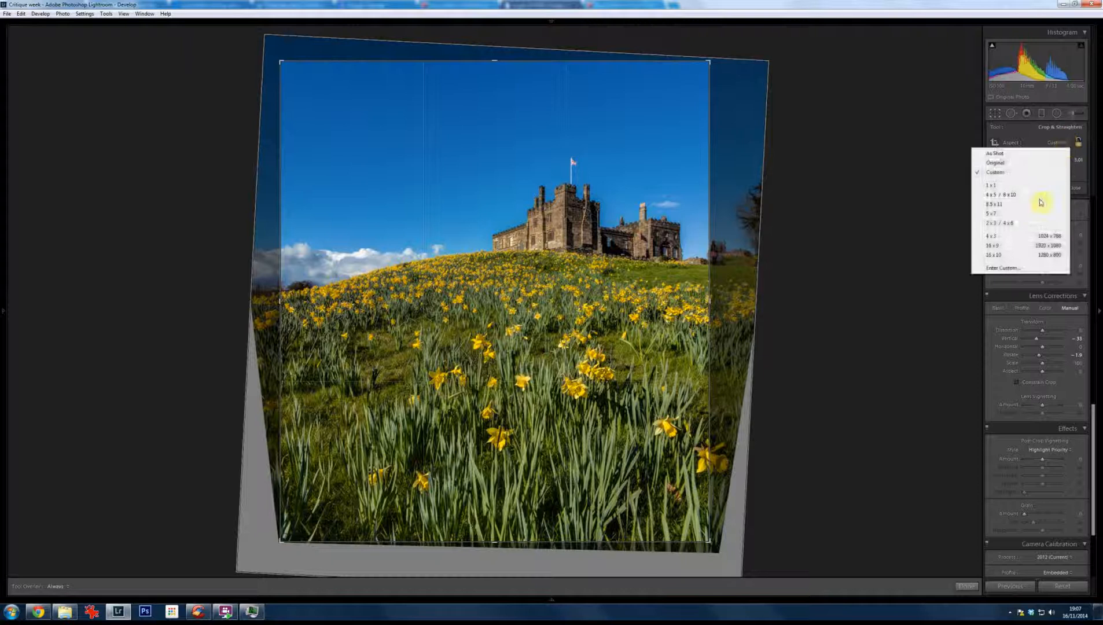
click(1038, 225)
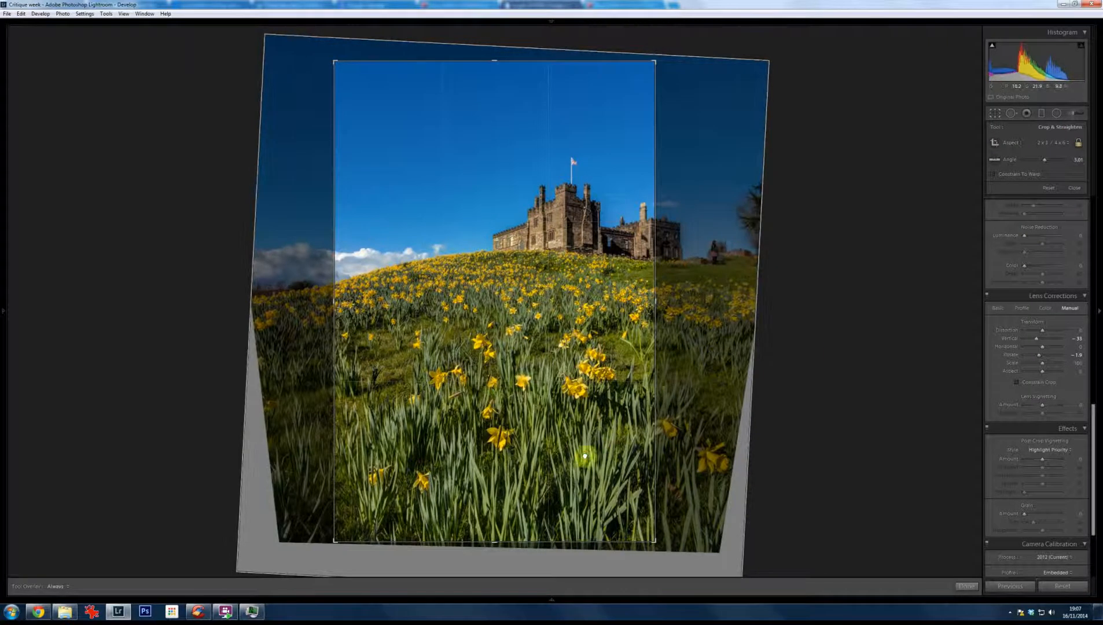
drag(598, 461, 557, 439)
key(Return)
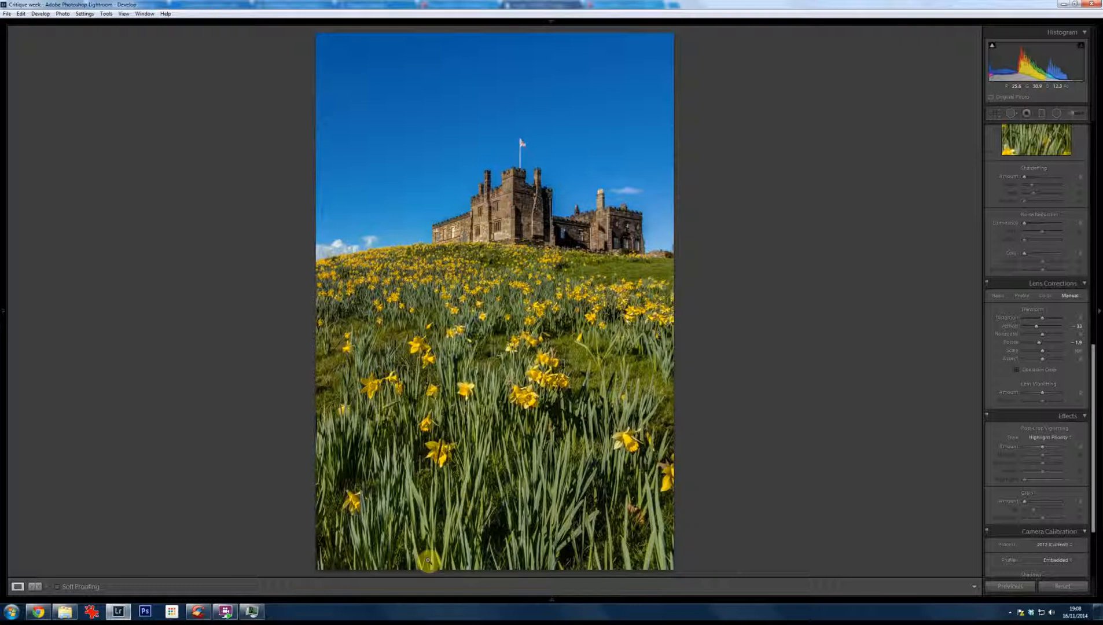
Step: Go to the black-and-white school building photo and examine the doorway, stonework, gable, tower and sky up close
key(Right)
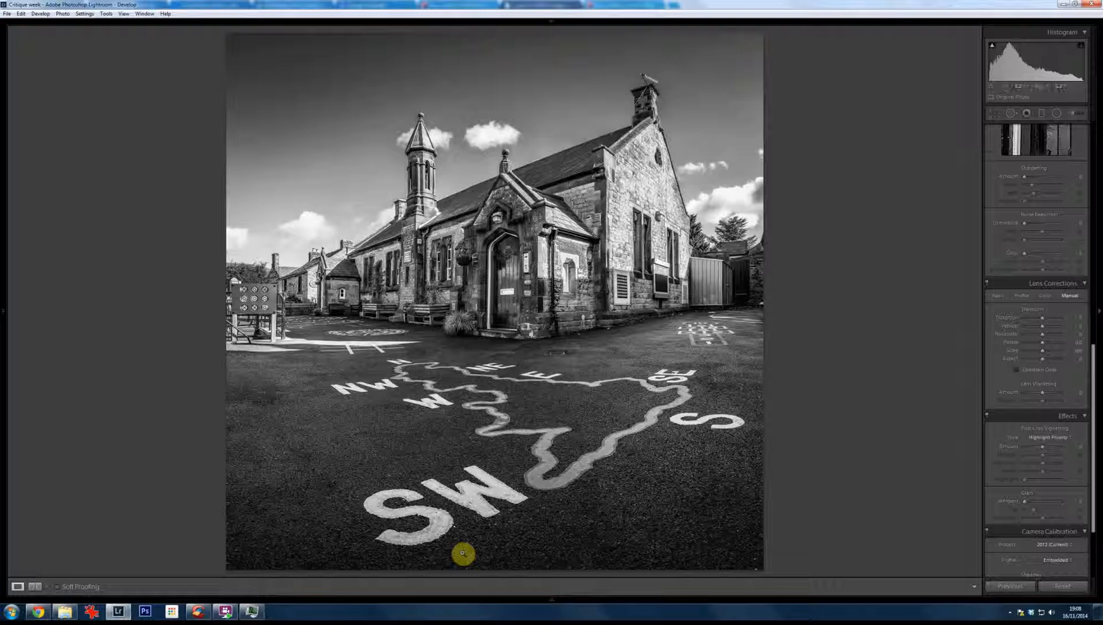
click(509, 265)
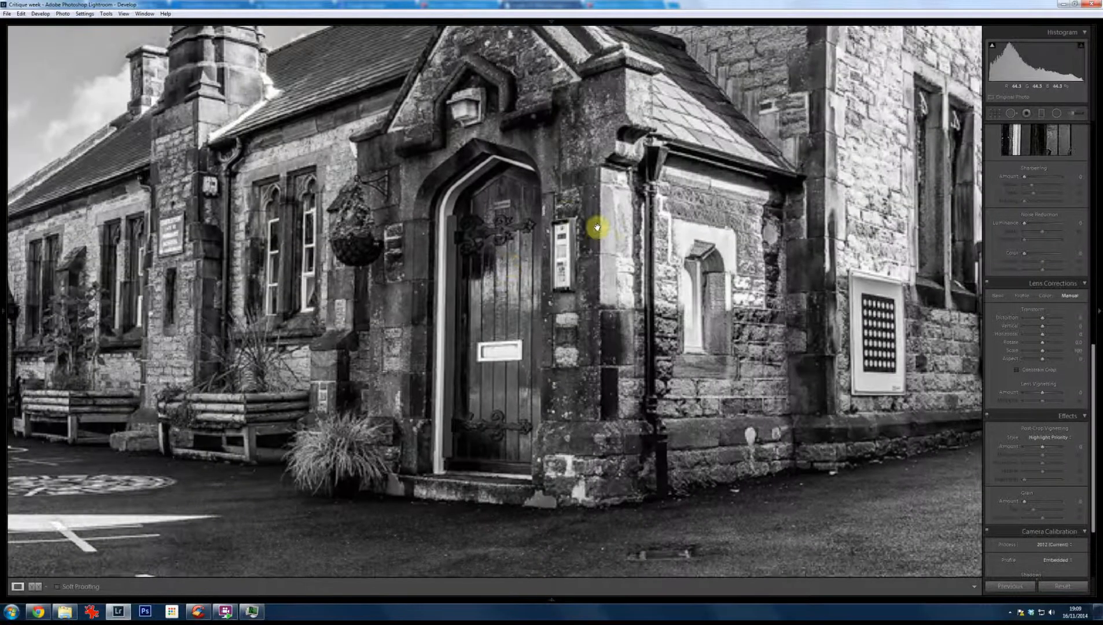
drag(766, 263, 556, 302)
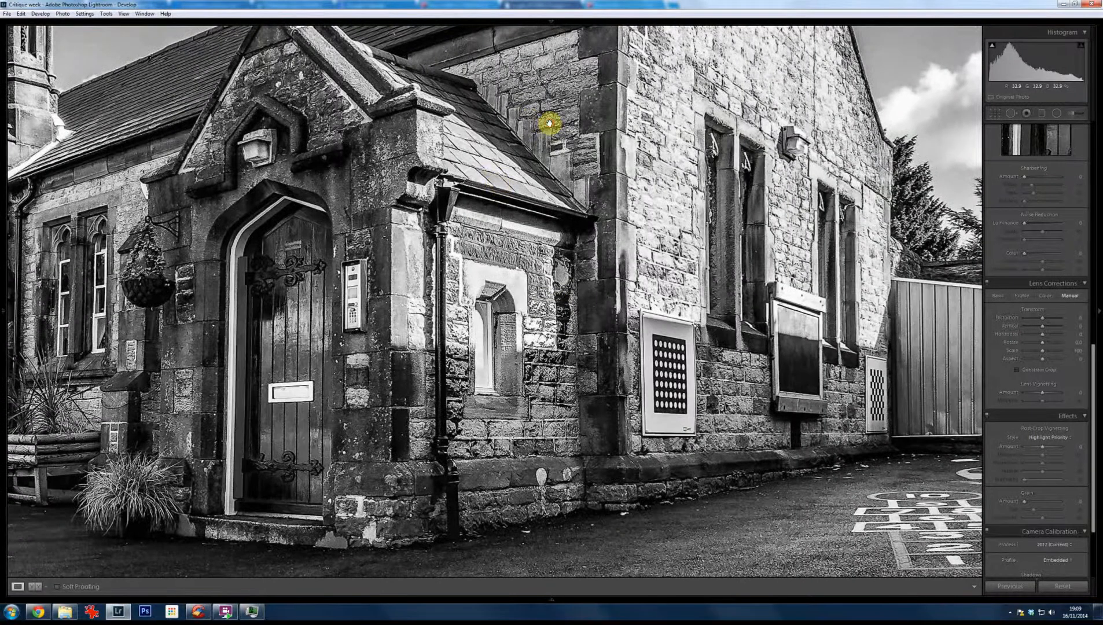
drag(549, 121, 464, 242)
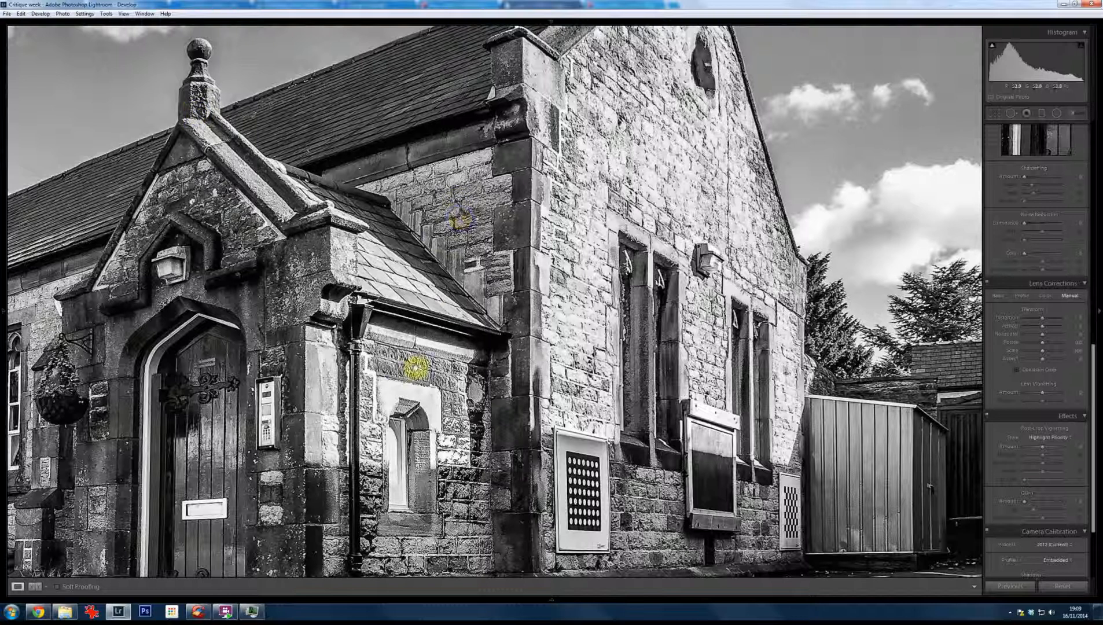
drag(424, 369, 452, 270)
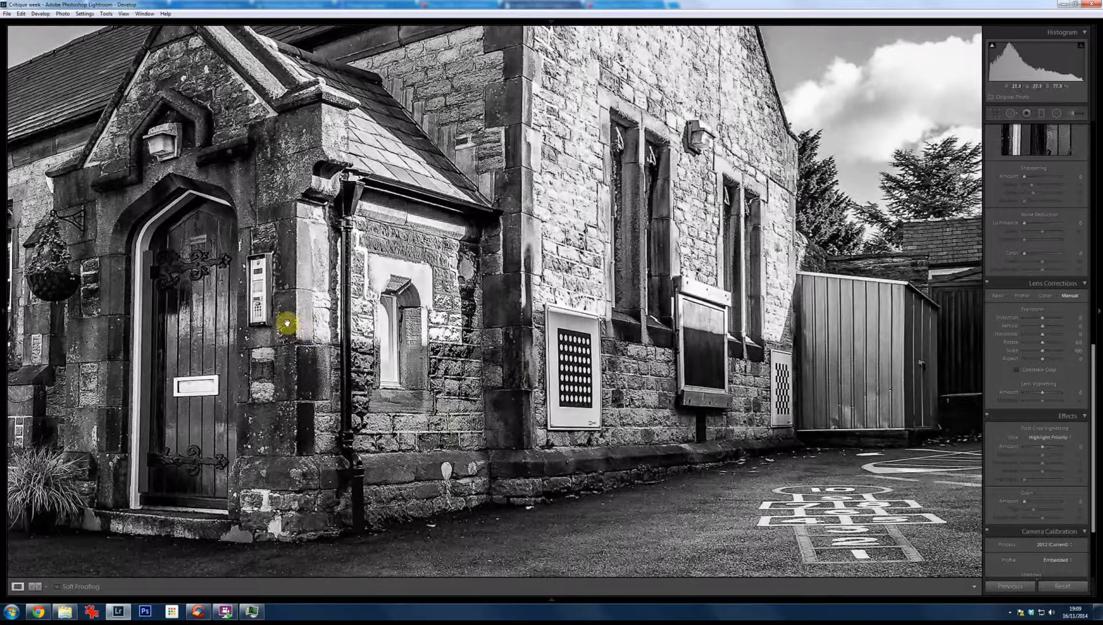
click(319, 330)
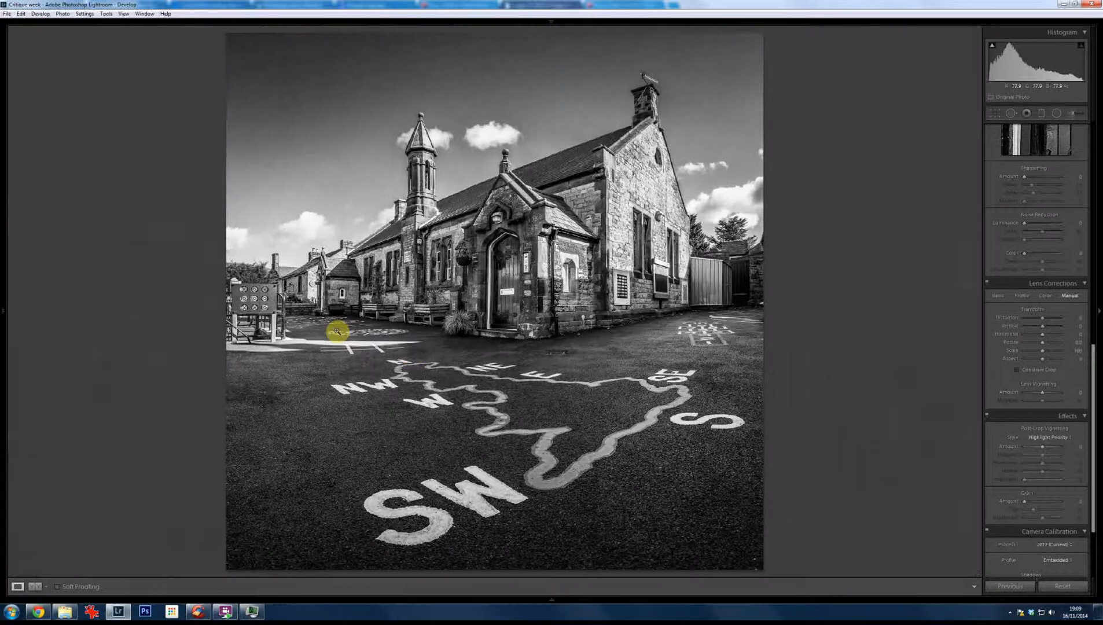
click(469, 89)
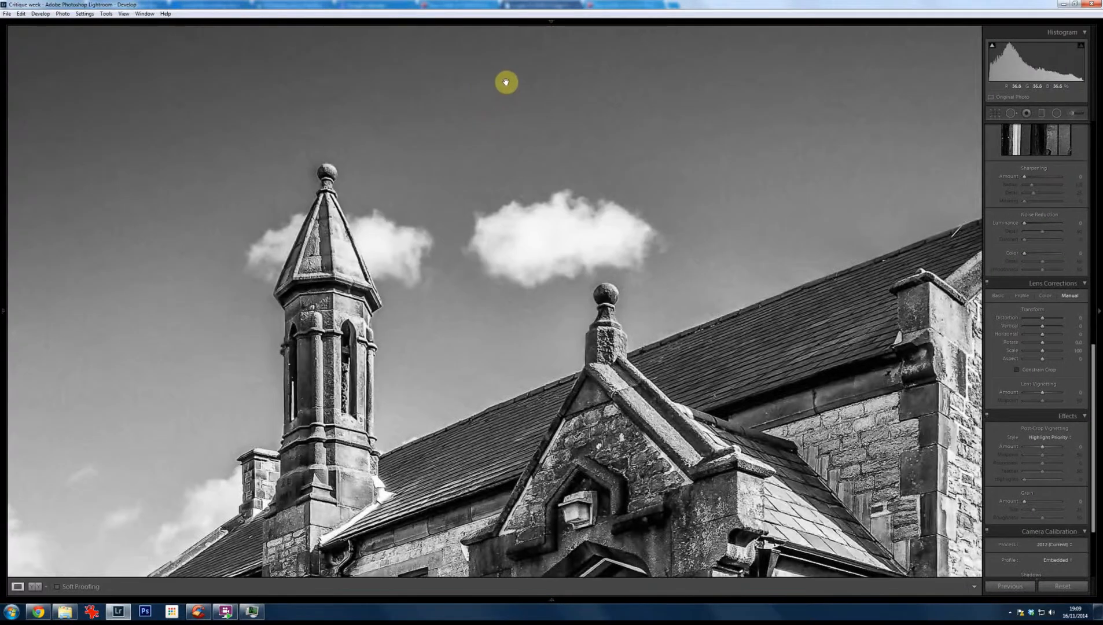
Step: Examine the school photo's tower finial, roofline and nearby clouds up close and in the full composition
drag(574, 141, 670, 224)
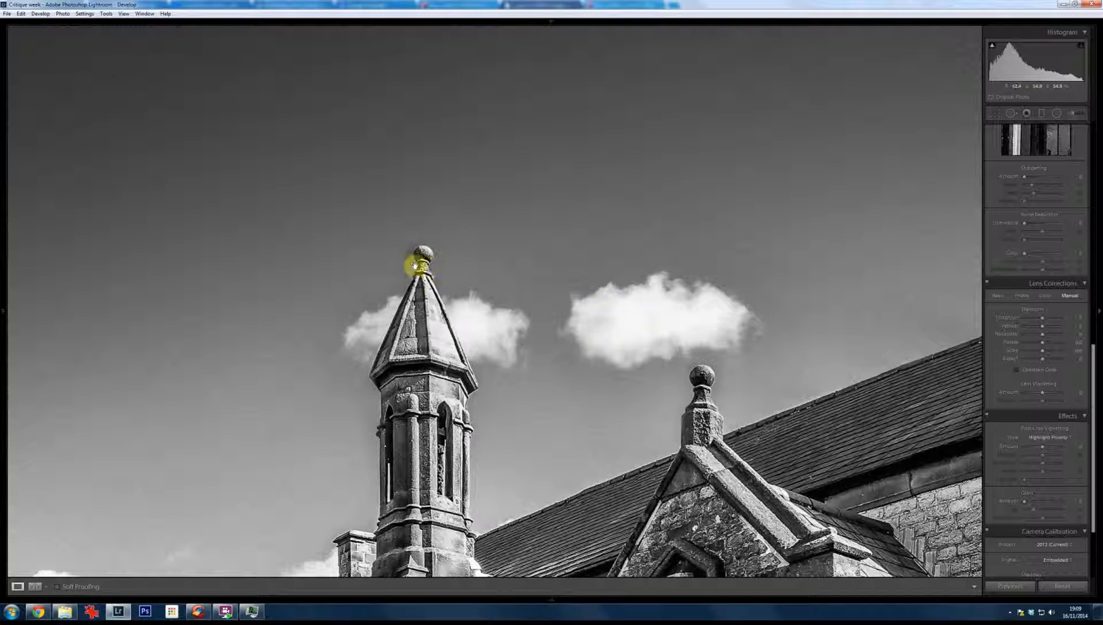
click(481, 232)
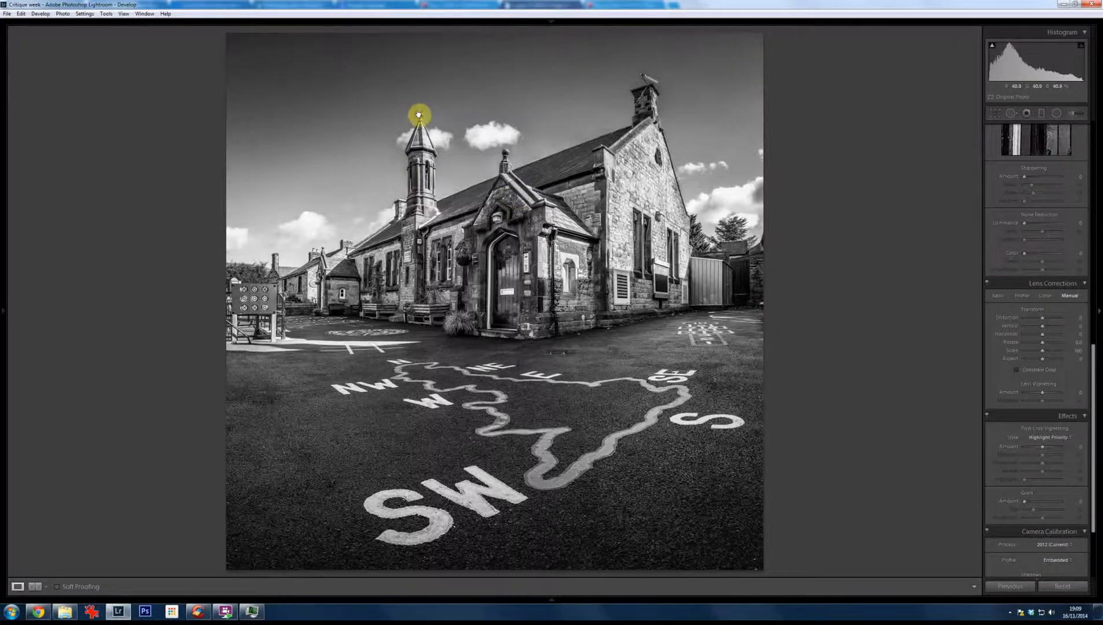
click(444, 122)
click(446, 122)
click(420, 117)
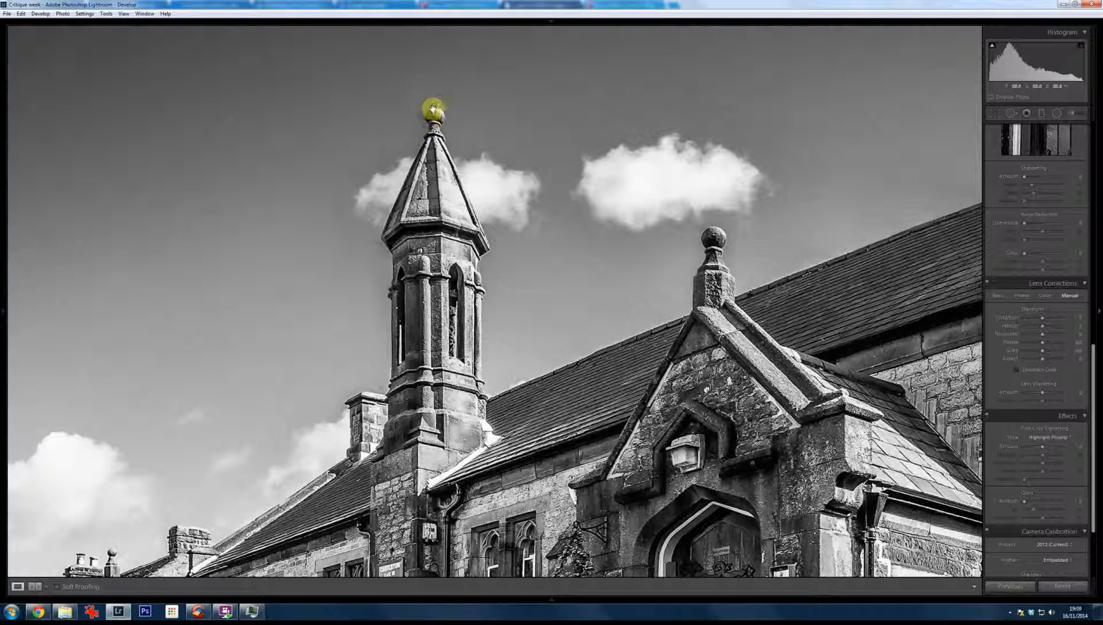
click(581, 210)
click(582, 209)
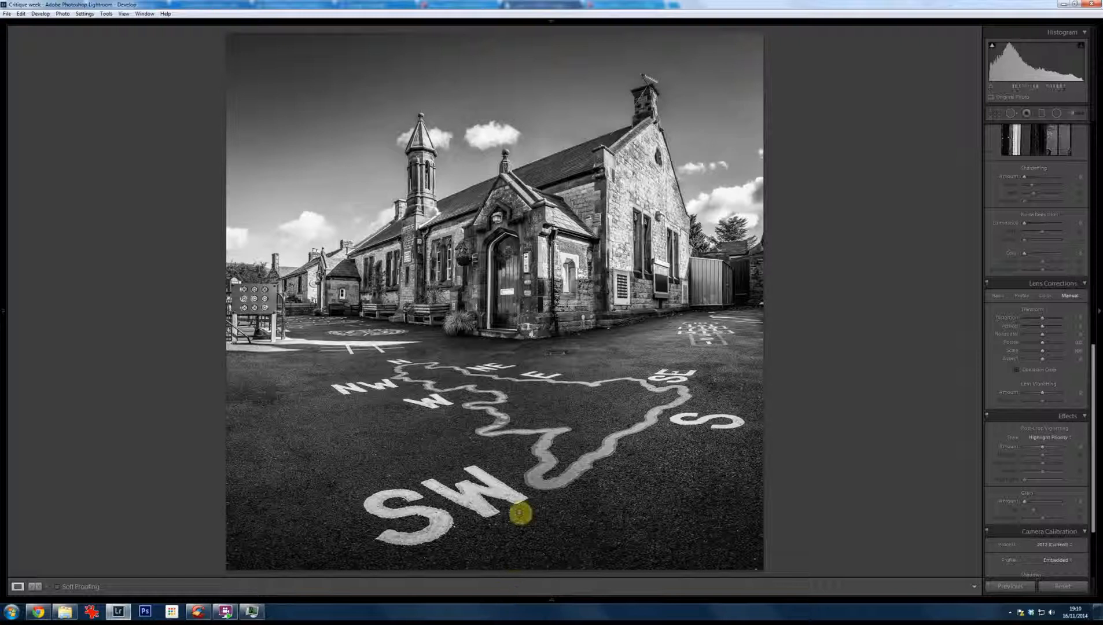
Step: Go to the bomber aircraft photo and examine its wing, engine and propeller up close
key(Right)
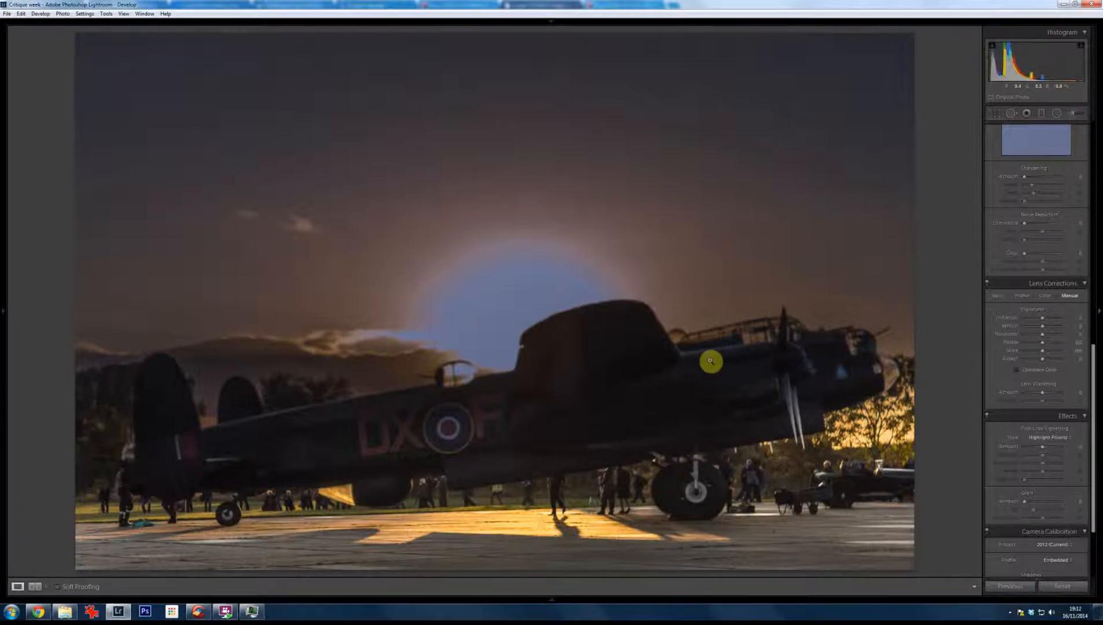
click(720, 341)
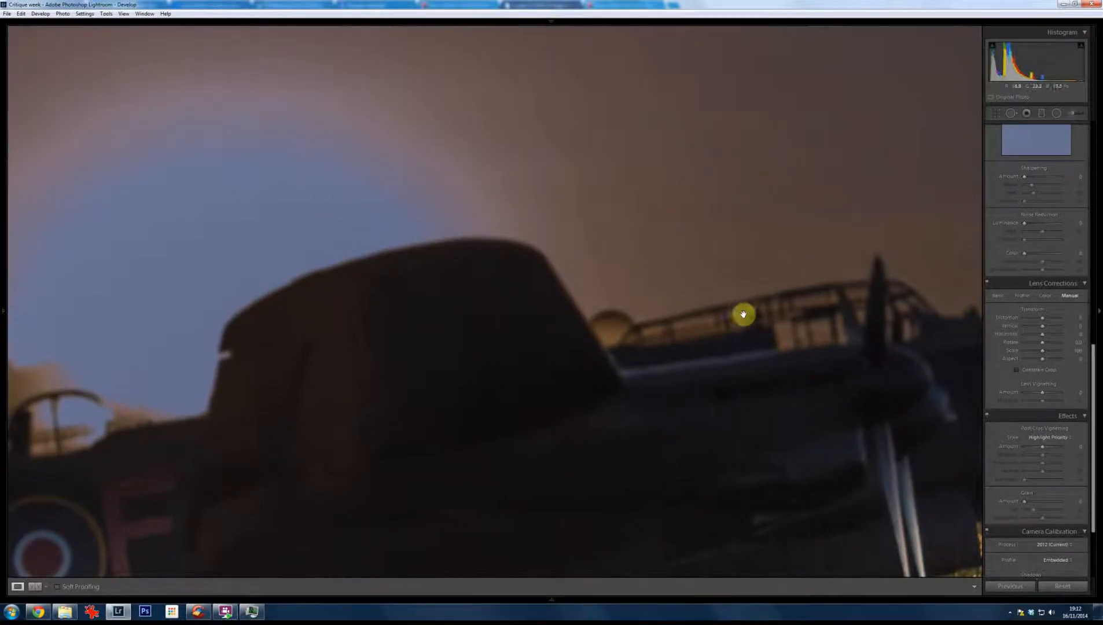
drag(746, 438, 703, 252)
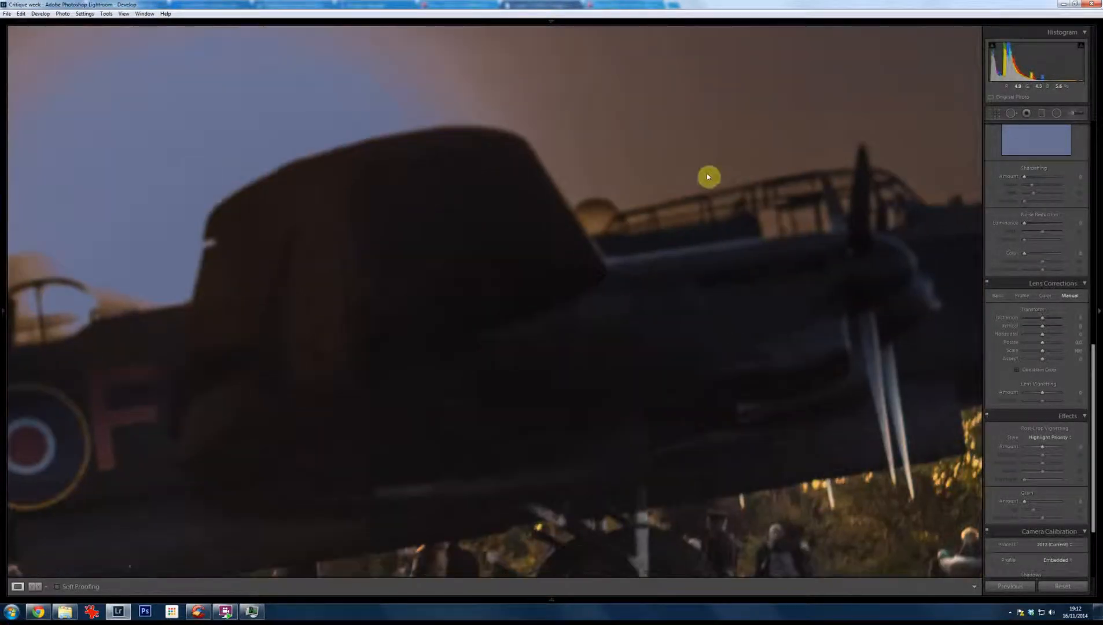
click(718, 206)
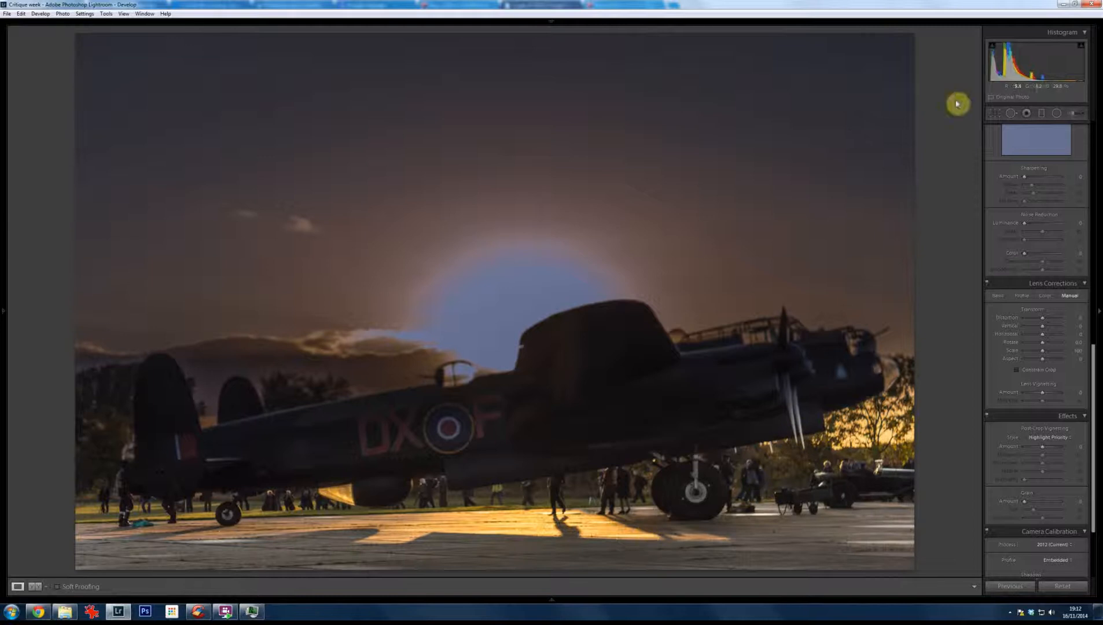
Step: Crop the bomber photo down to a narrow strip showing the fuselage's underside, the wheels and the sunlit ground
click(995, 112)
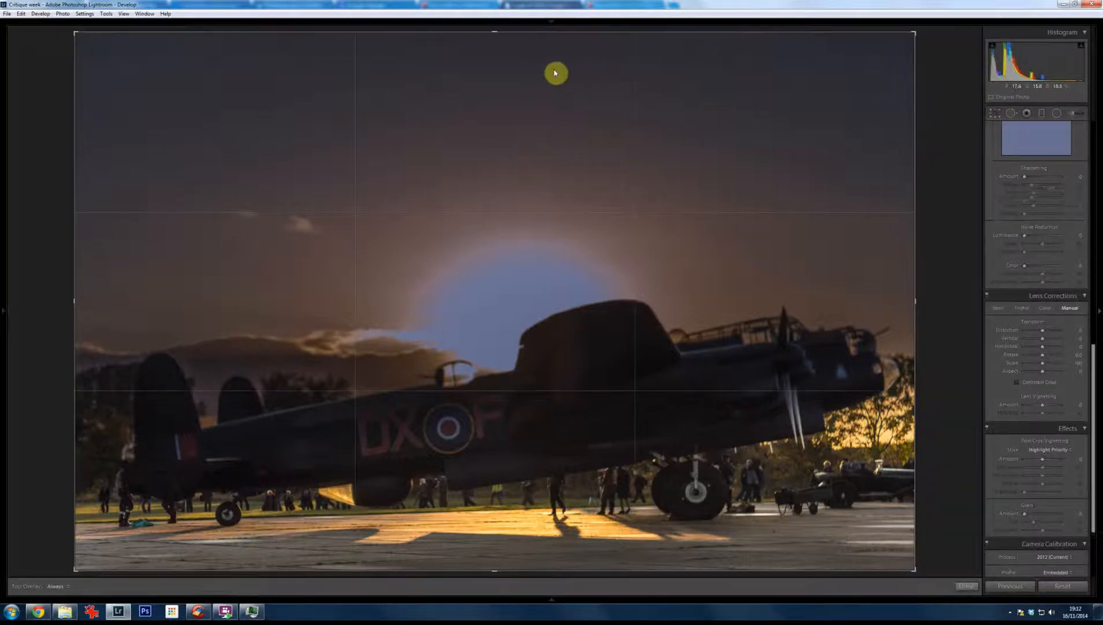
drag(493, 32, 553, 182)
drag(563, 217, 565, 225)
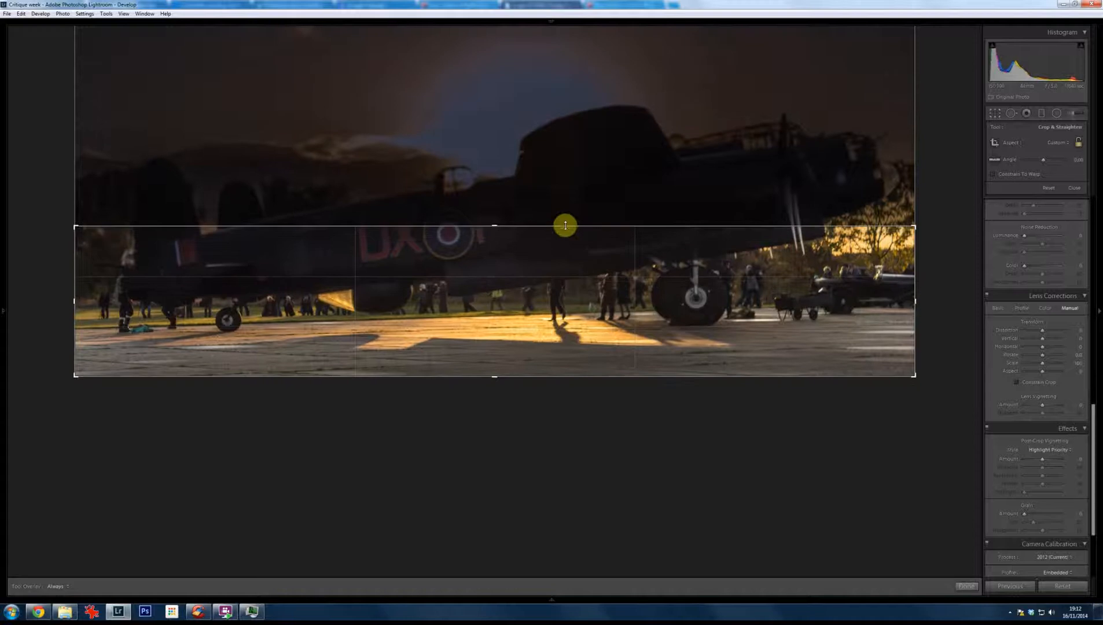
key(Return)
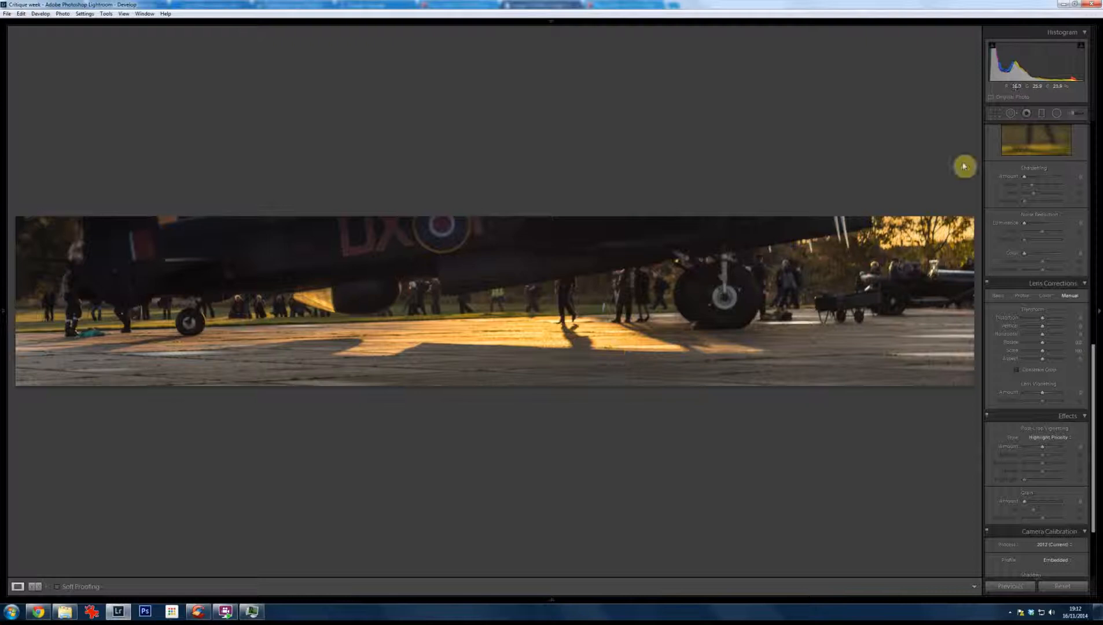
Step: Extend the bomber photo's crop upward to a panorama ending just above the aircraft, and check the fuselage up close
click(994, 113)
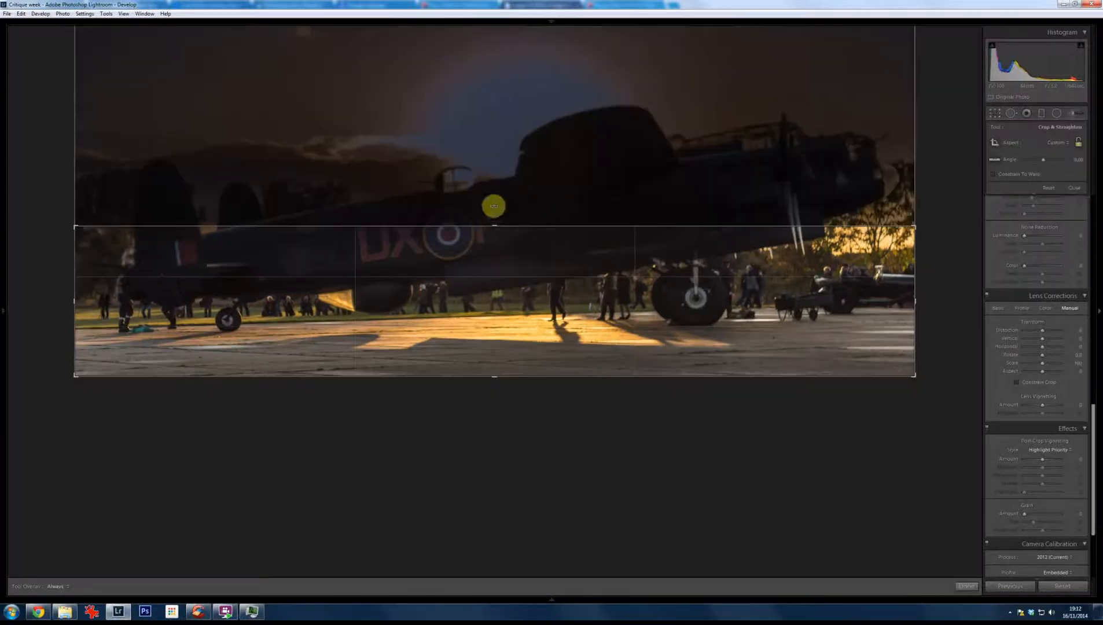
drag(492, 229, 494, 158)
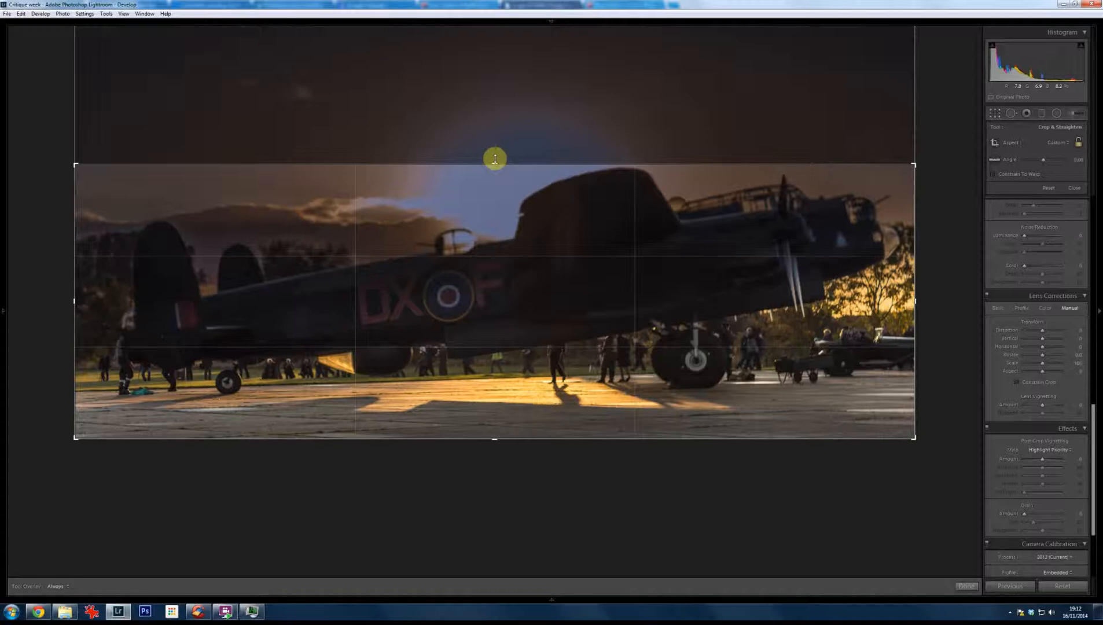
key(Return)
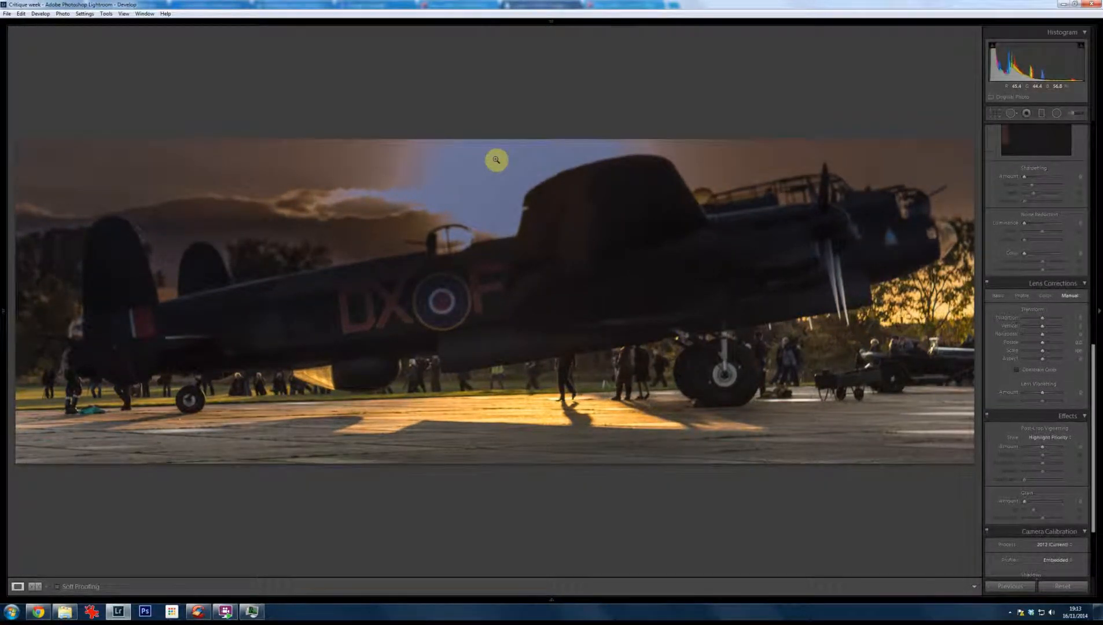
click(505, 250)
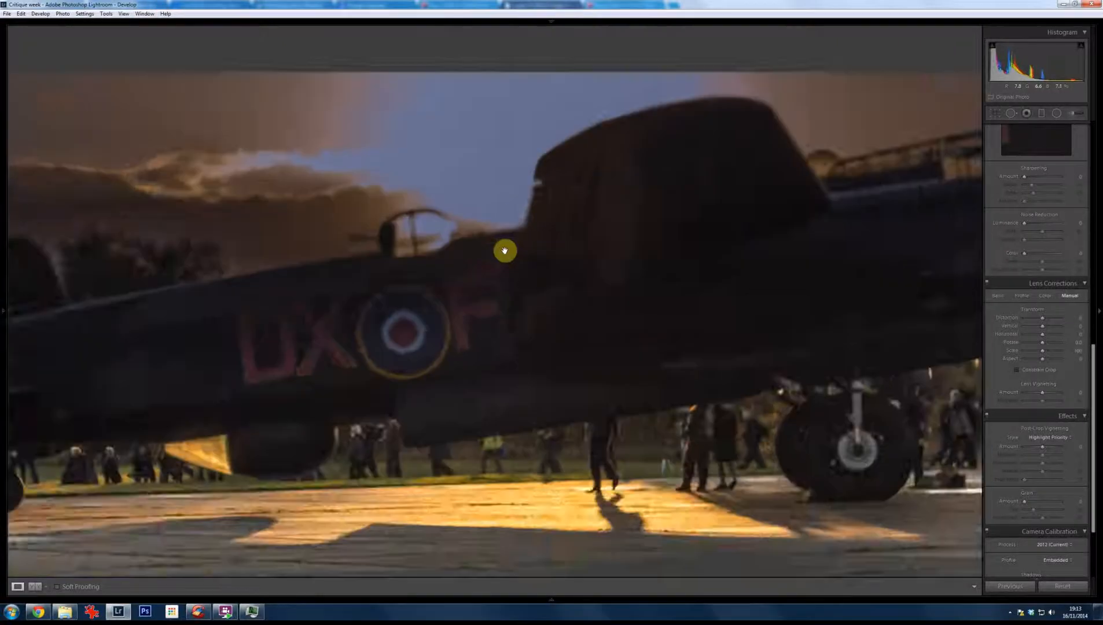
click(501, 264)
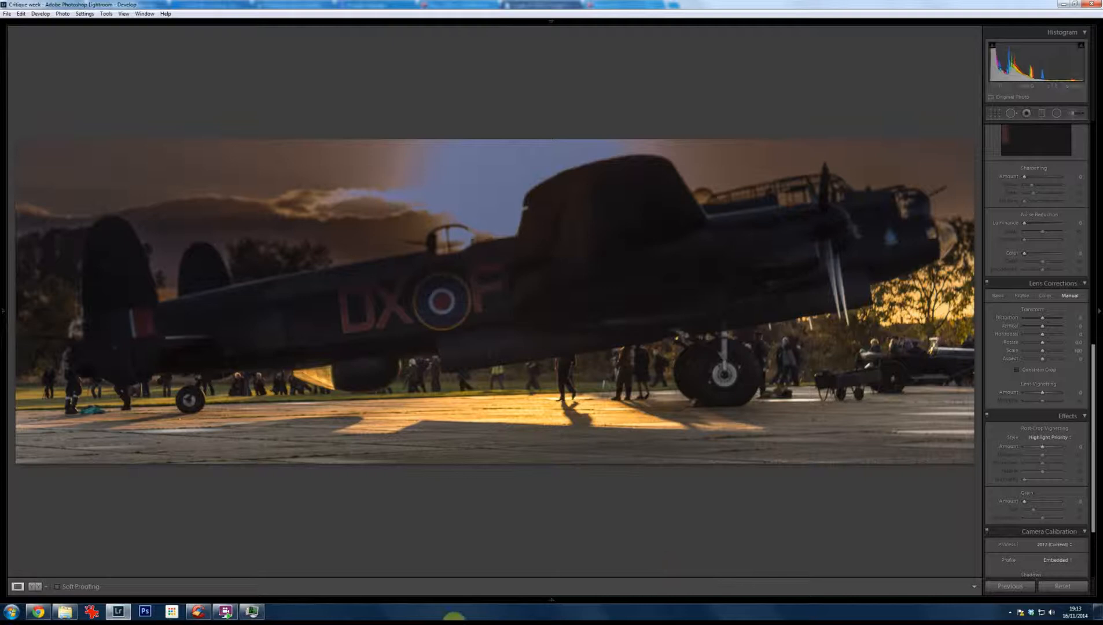
Step: Go to the harbour steps photo with the street lamp and straighten it with a crop angle of about -2.33
key(Right)
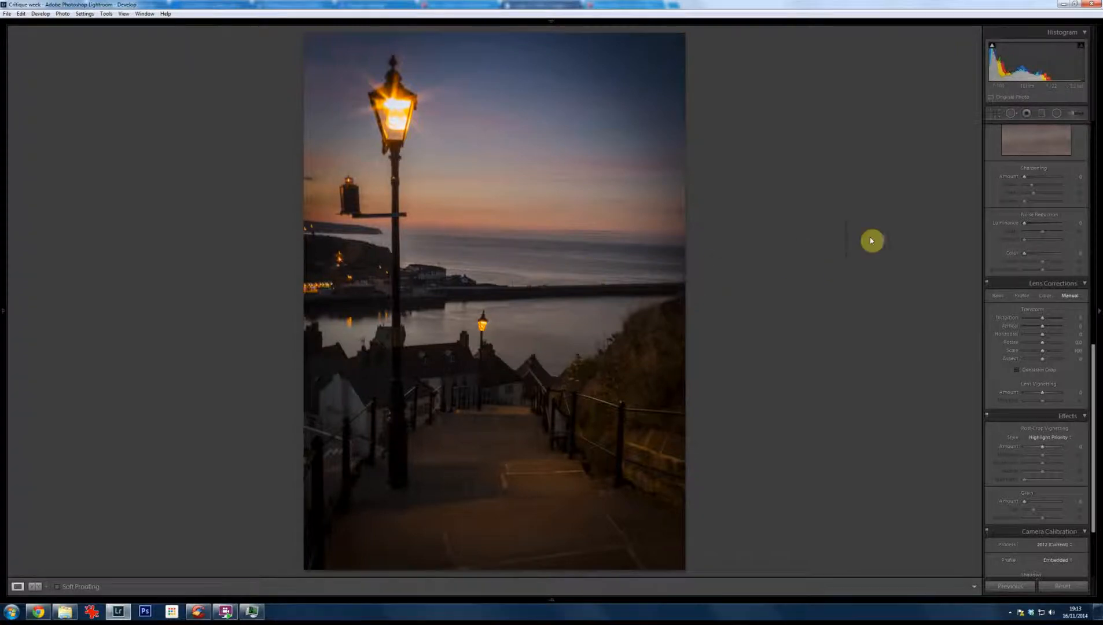
click(994, 114)
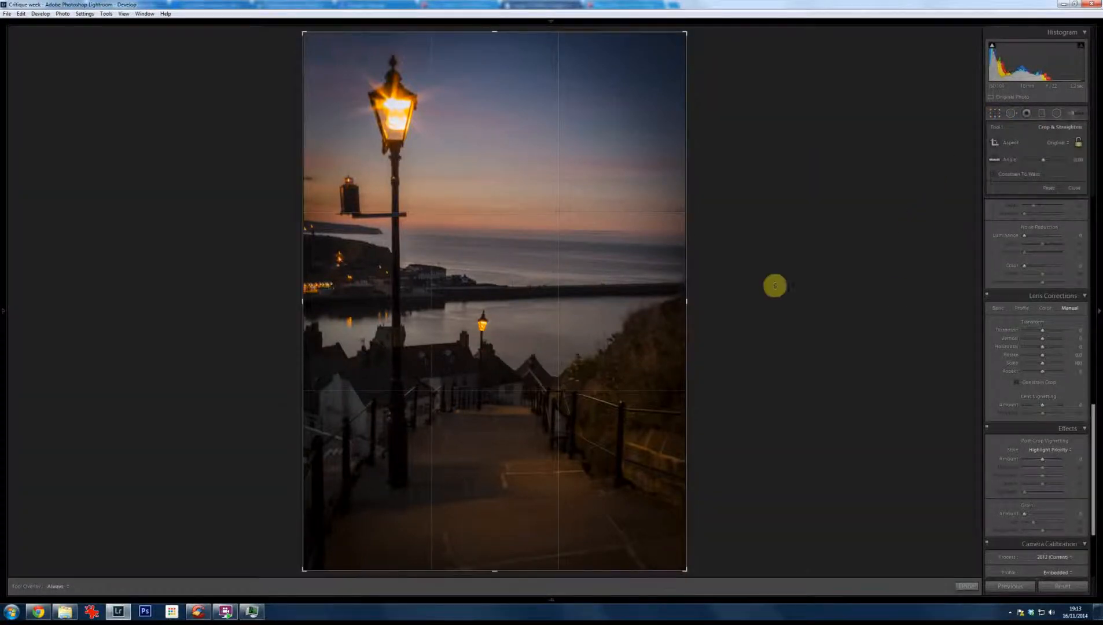
mouse_move(771, 306)
mouse_down()
mouse_move(773, 273)
mouse_move(790, 296)
mouse_up()
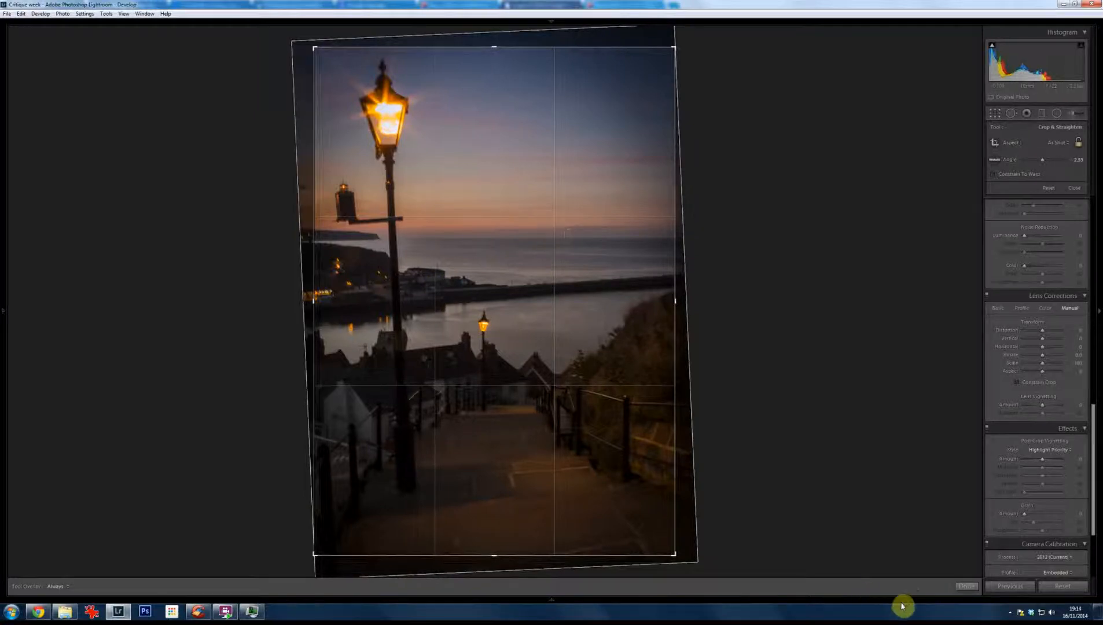
click(965, 586)
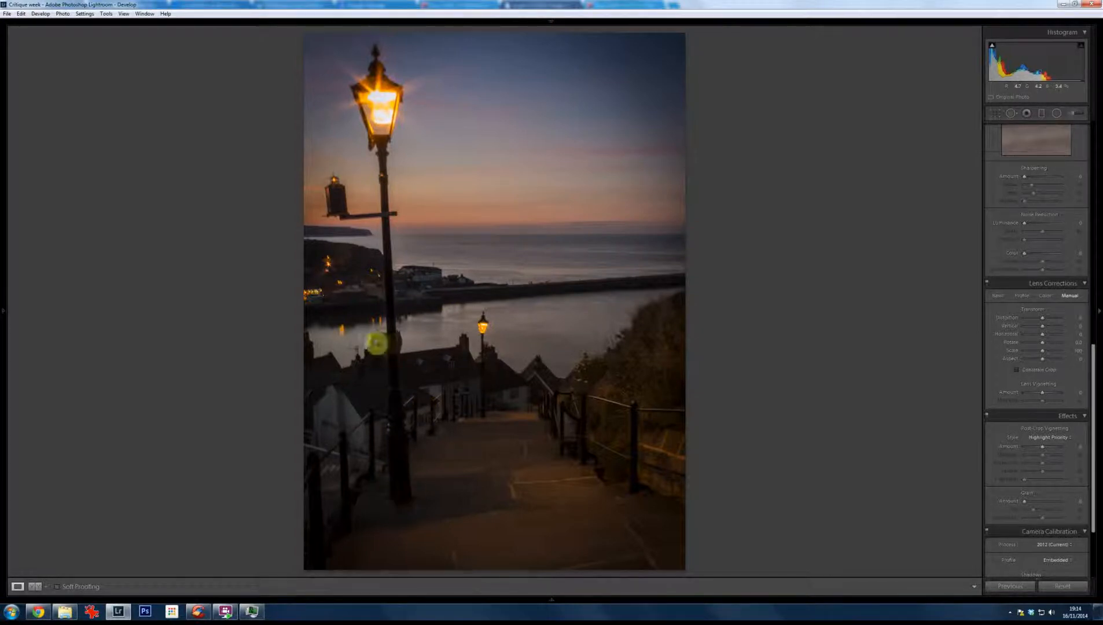
Step: Set the lamp photo's Vertical lens correction to about +29 and tighten the crop to exclude the blank white edges
click(1043, 331)
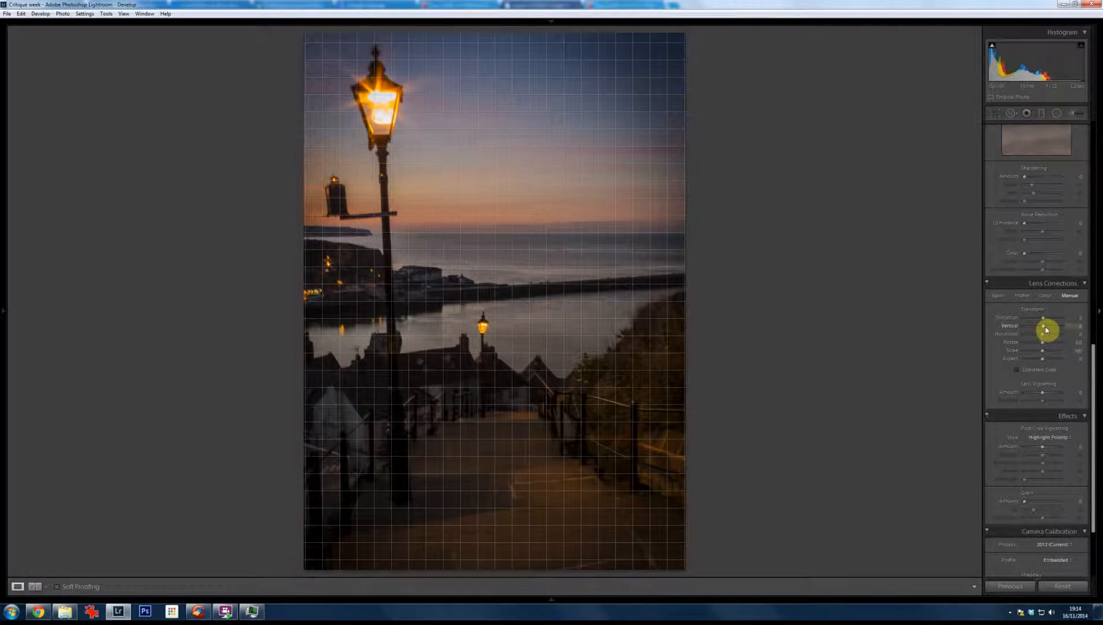
drag(1047, 328, 1046, 330)
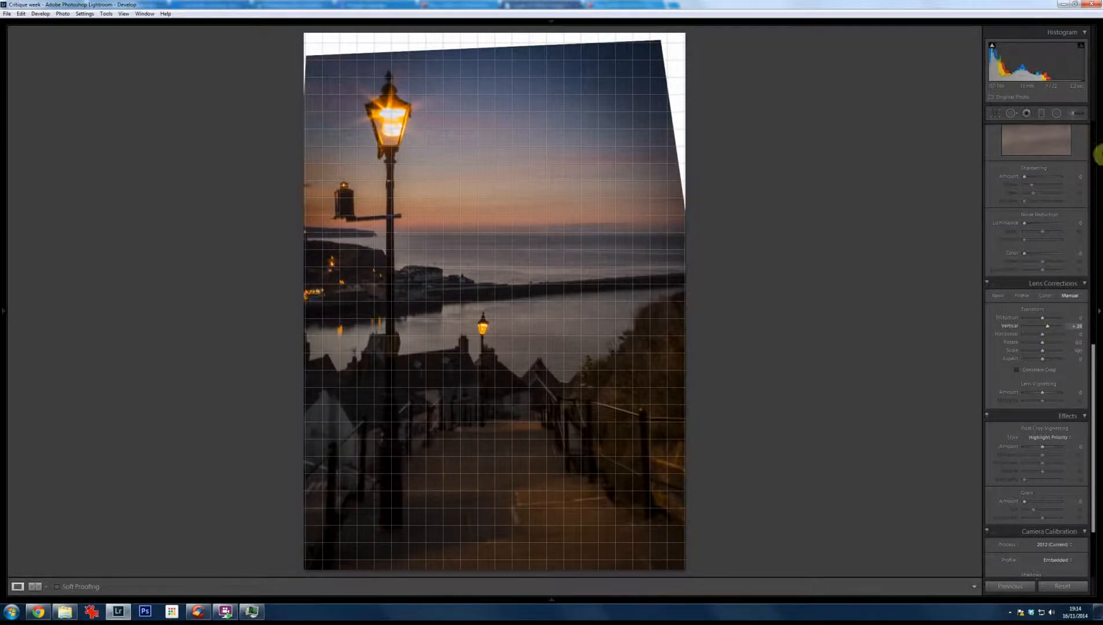
click(991, 115)
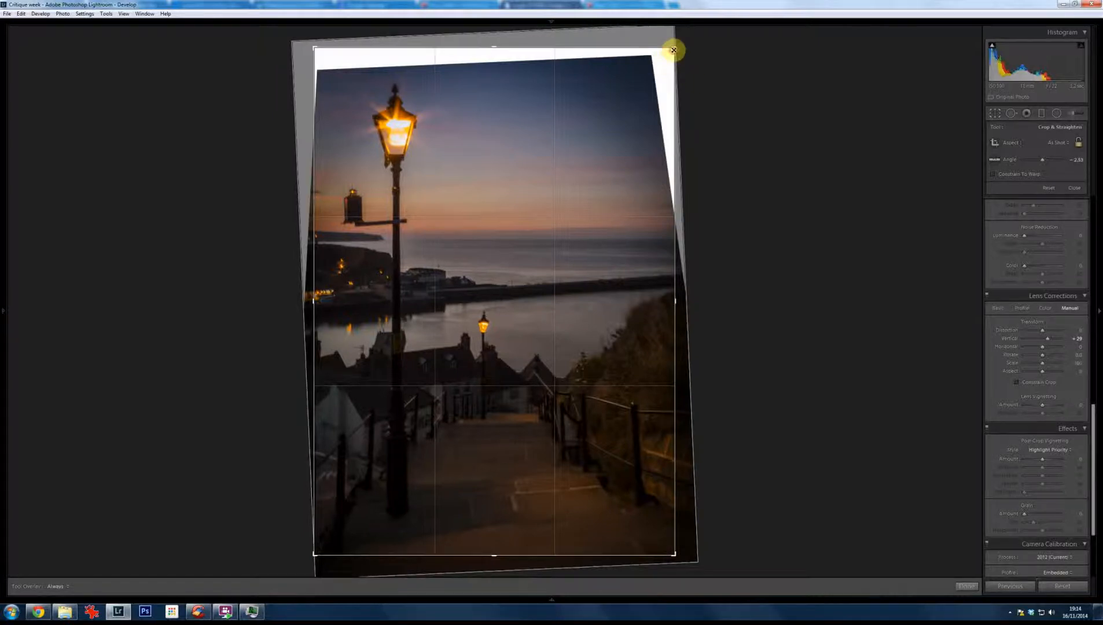
drag(664, 62, 657, 61)
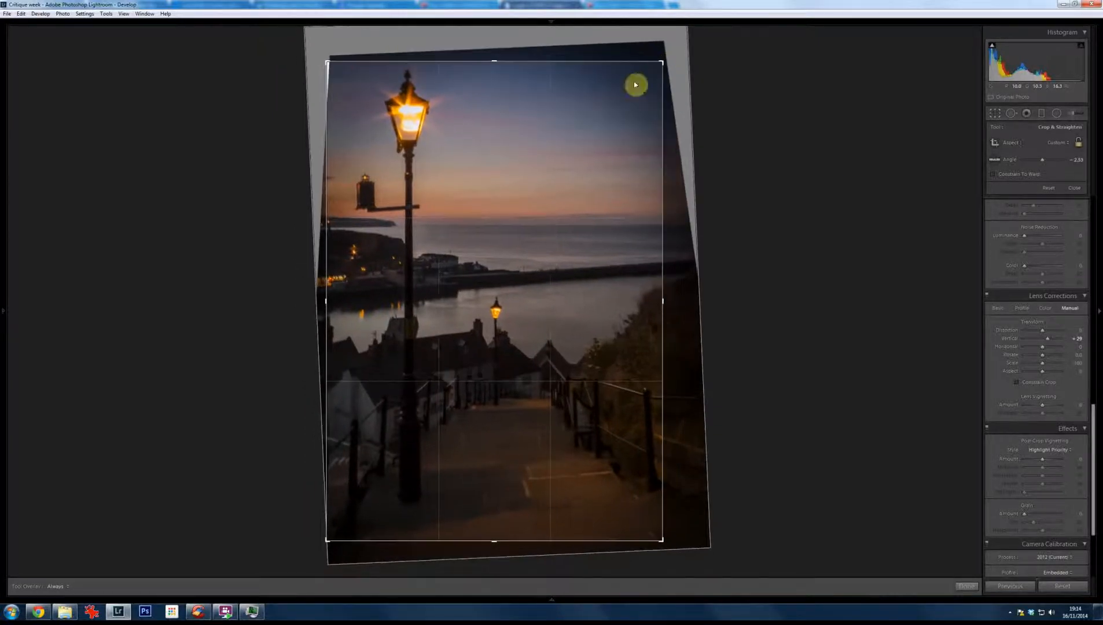
drag(325, 300, 328, 304)
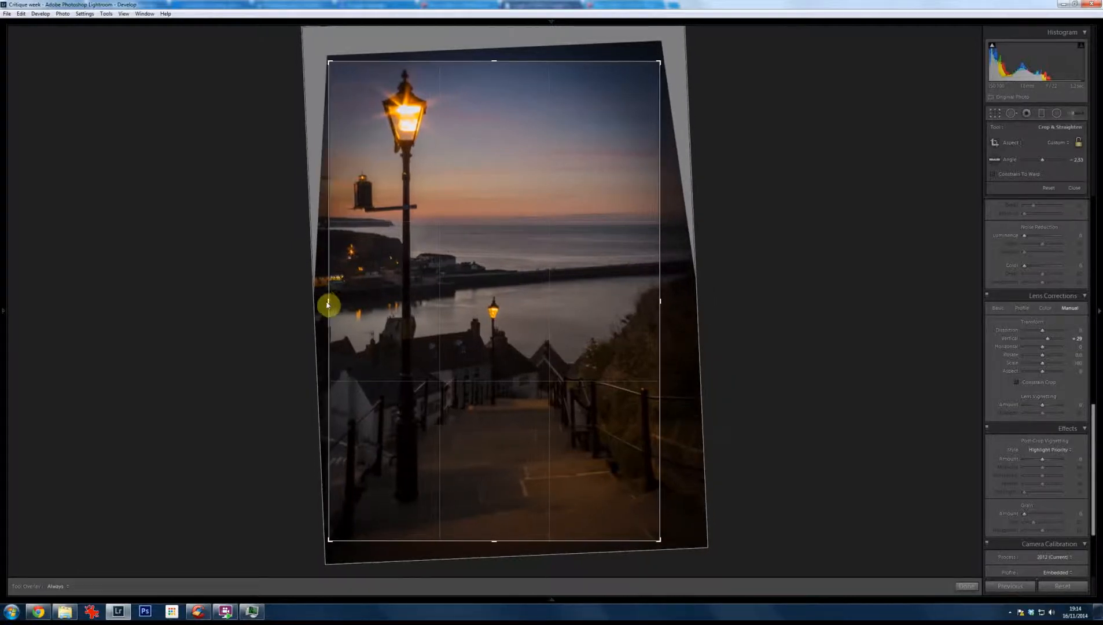
key(Return)
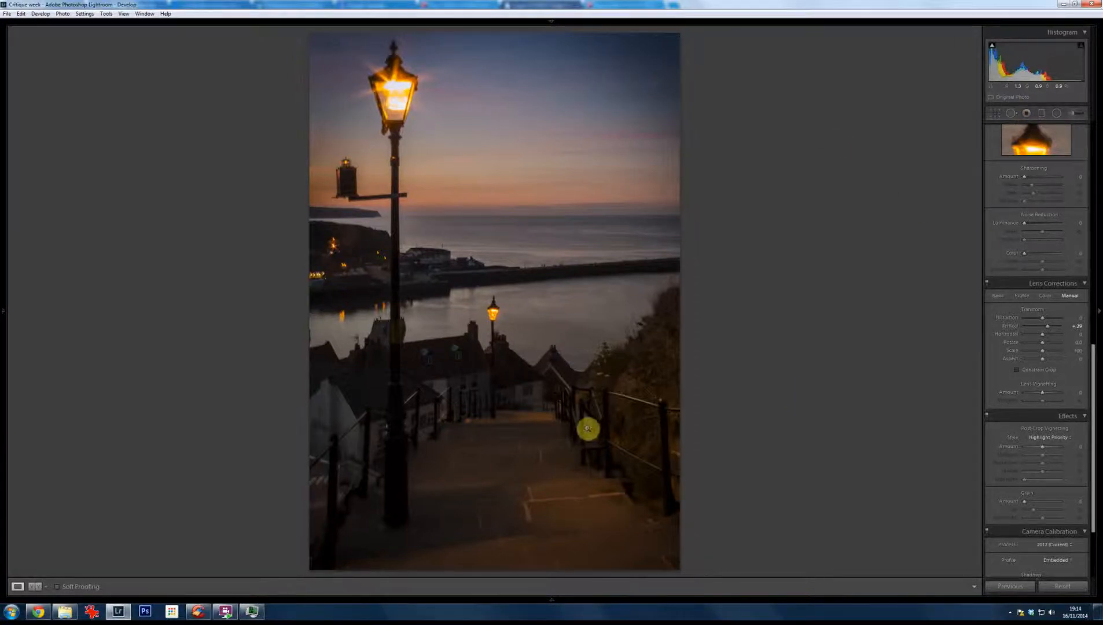
Step: Inspect the rooftops in the lamp photo, and raise its Whites and Vibrance to brighten and enrich the scene
click(448, 379)
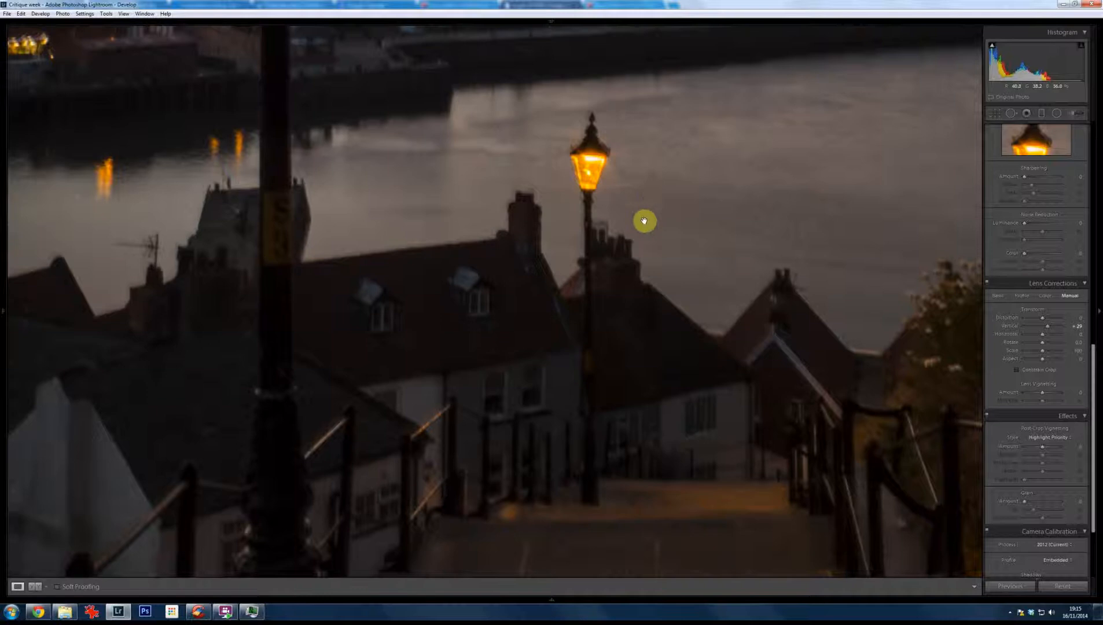
click(485, 277)
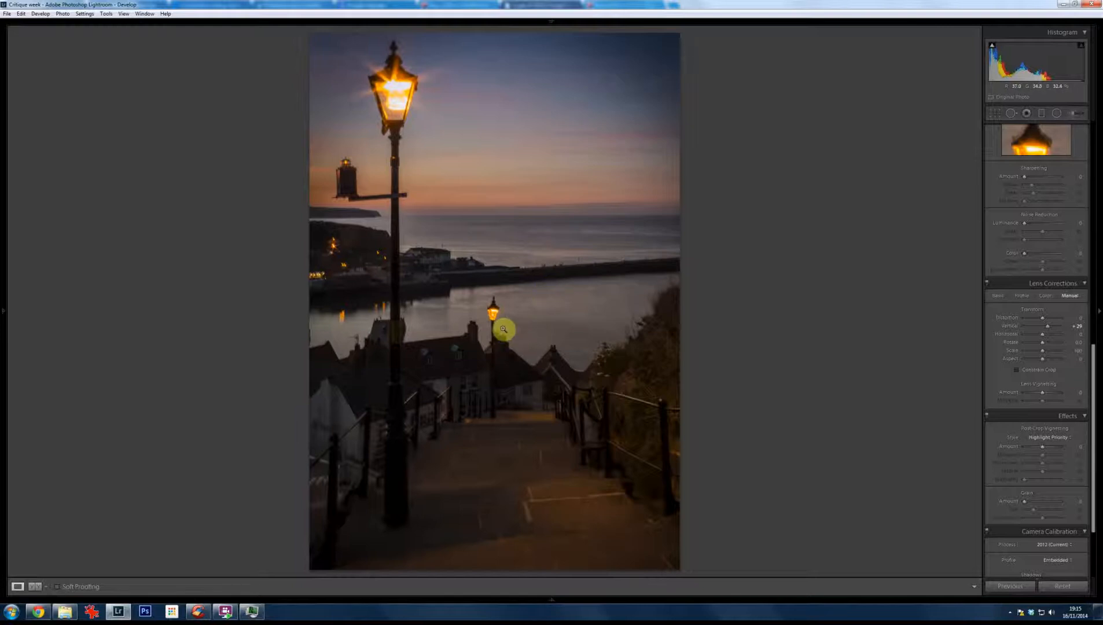
scroll(1059, 220, up, 3)
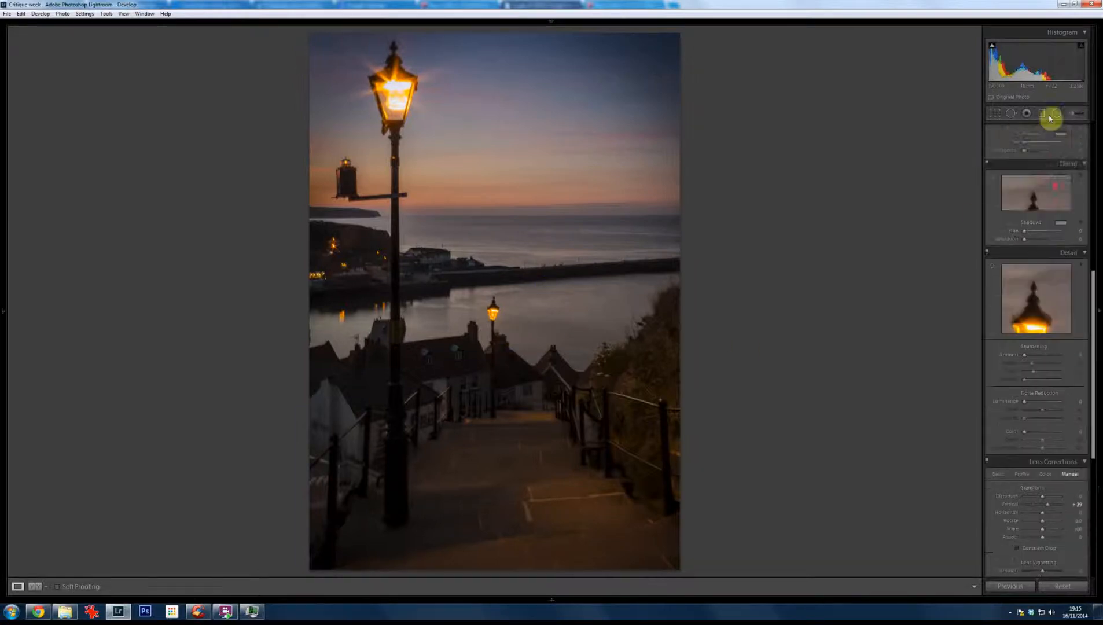
scroll(1076, 216, up, 5)
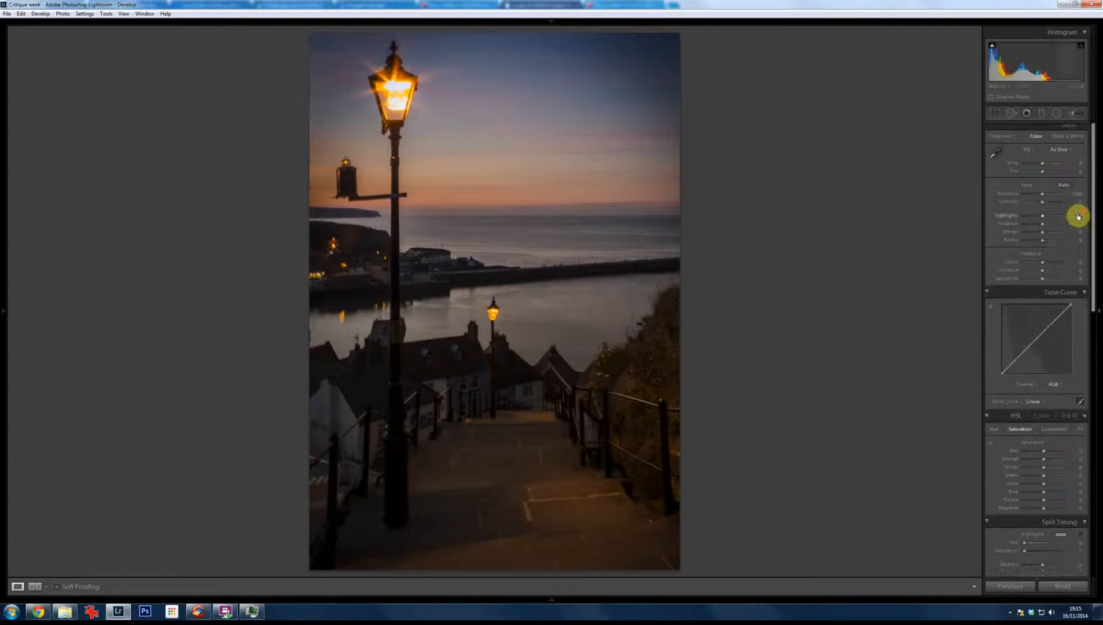
drag(1044, 239, 1056, 243)
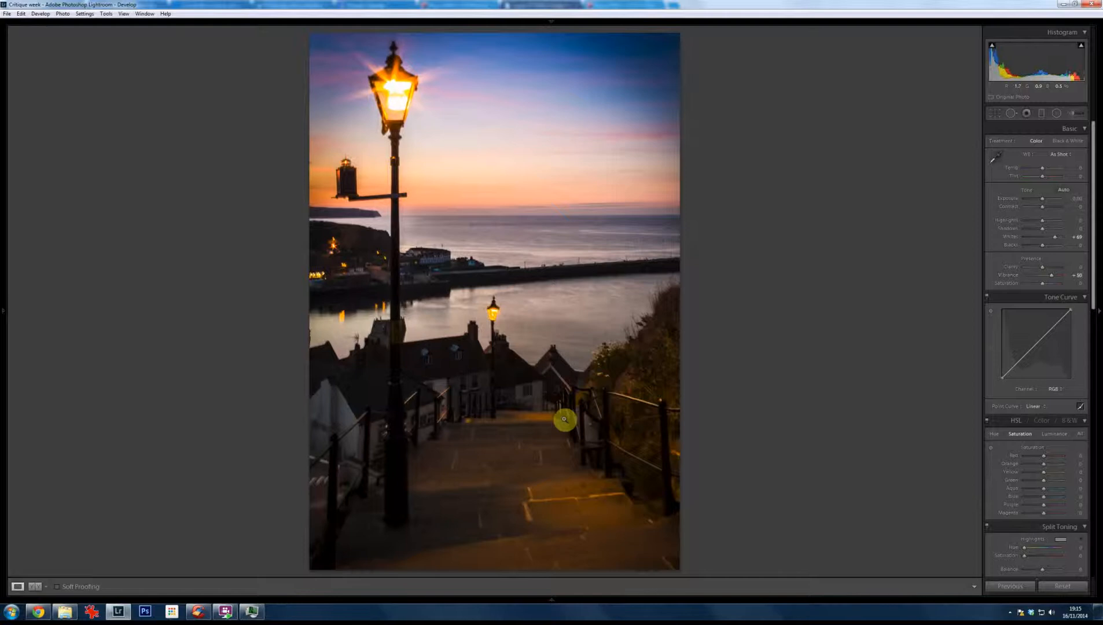
Step: Go to the water treatment plant panorama and examine the round tank, settling basins and lights up close
key(Right)
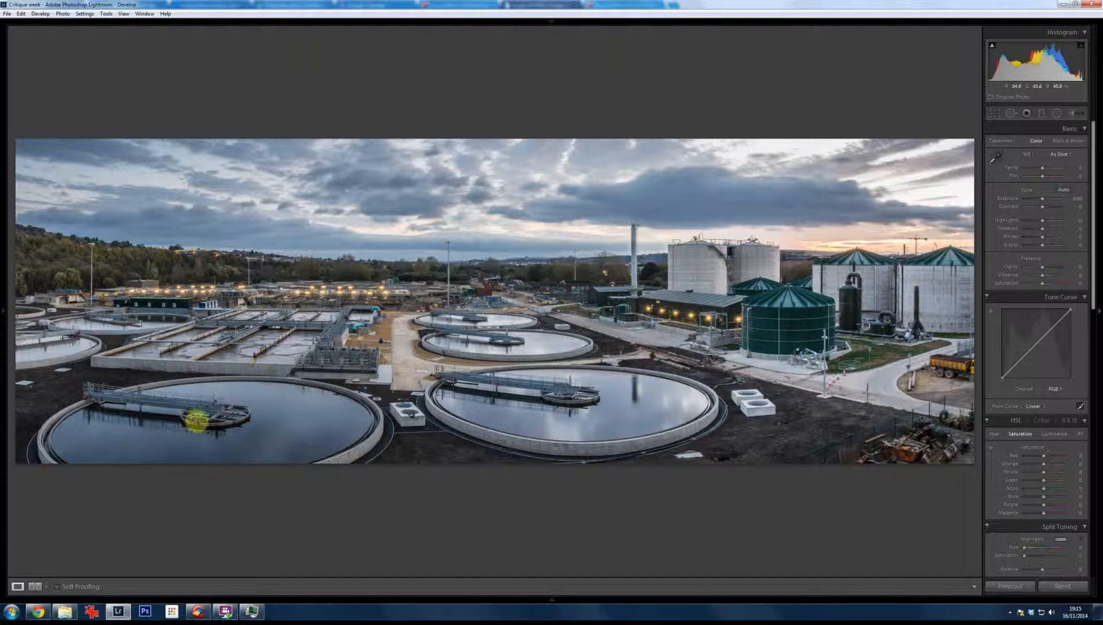
click(196, 419)
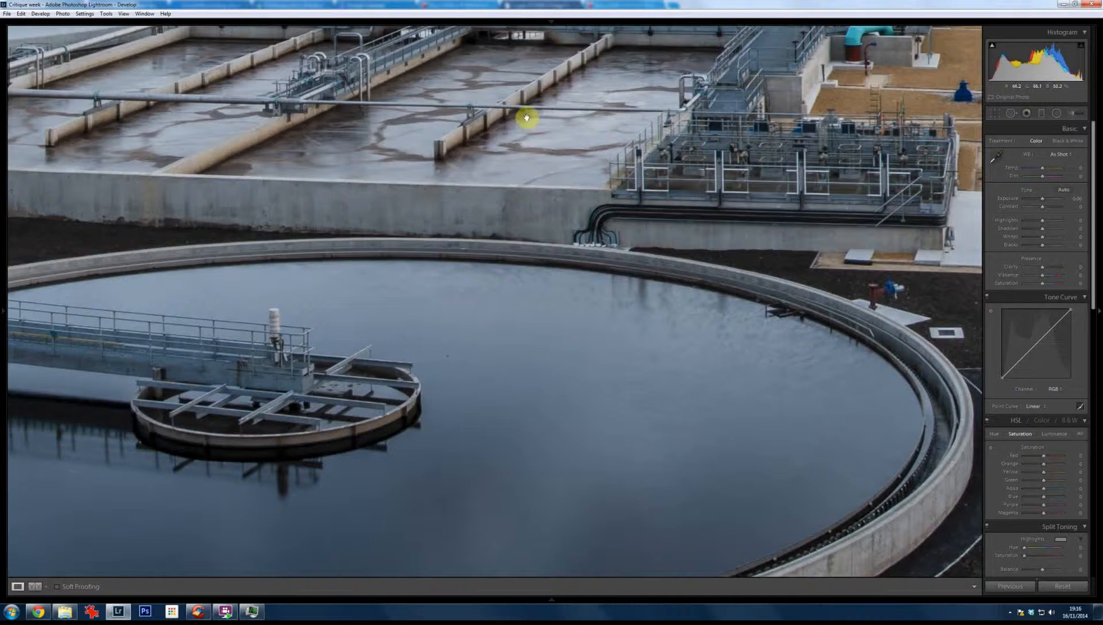
drag(558, 110, 504, 313)
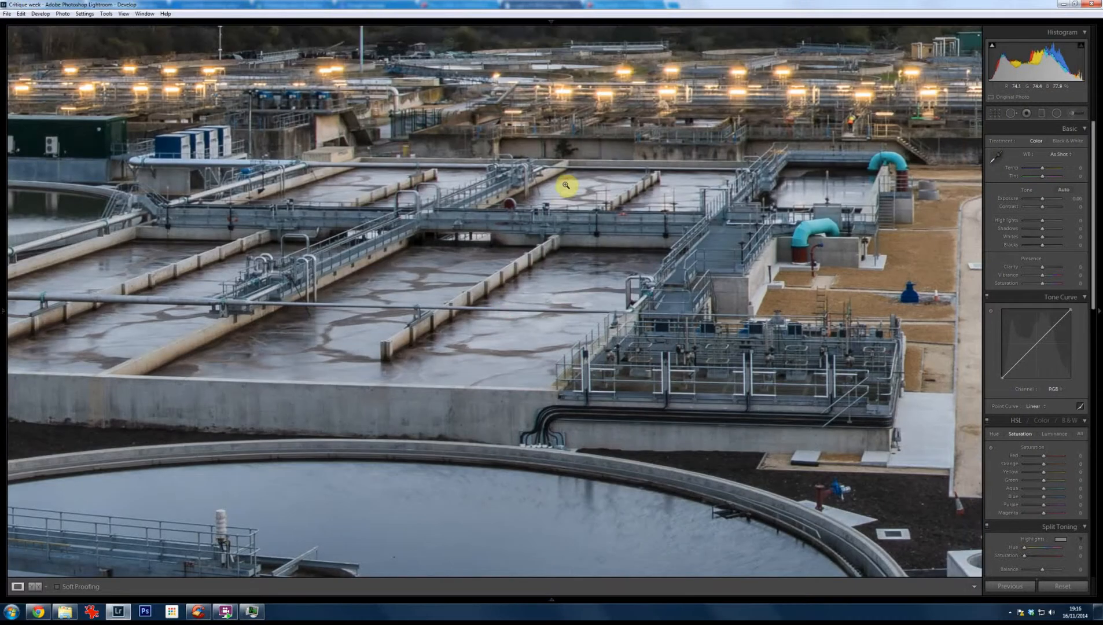
click(565, 185)
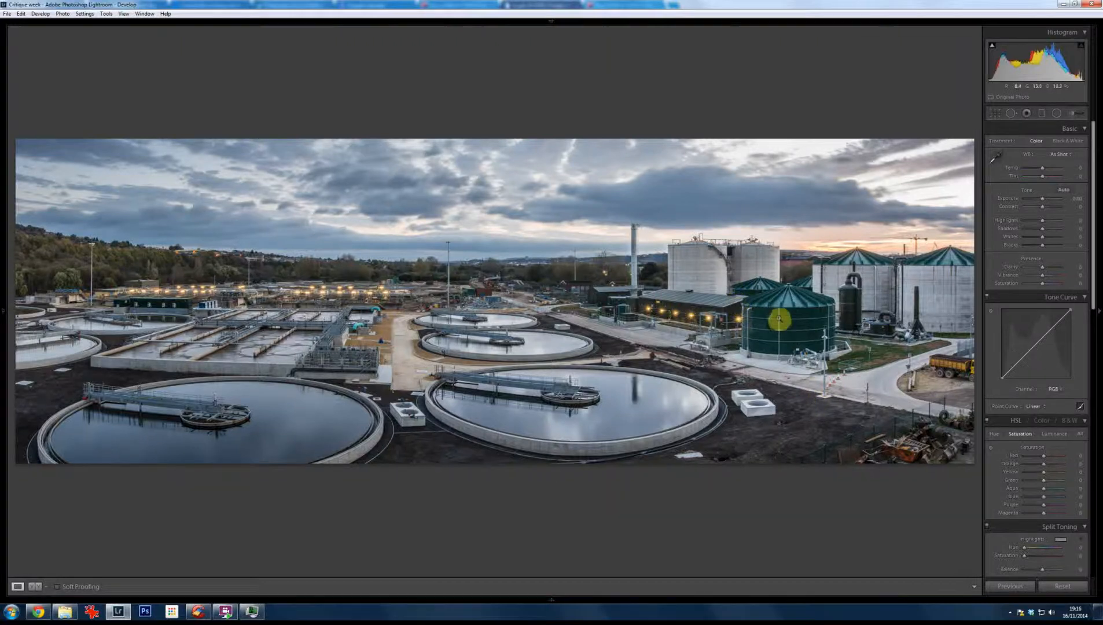
Step: Check the lit building beside the green tank, and set the panorama's Clarity to +26, Vibrance to +36 and Temp to +19
click(777, 318)
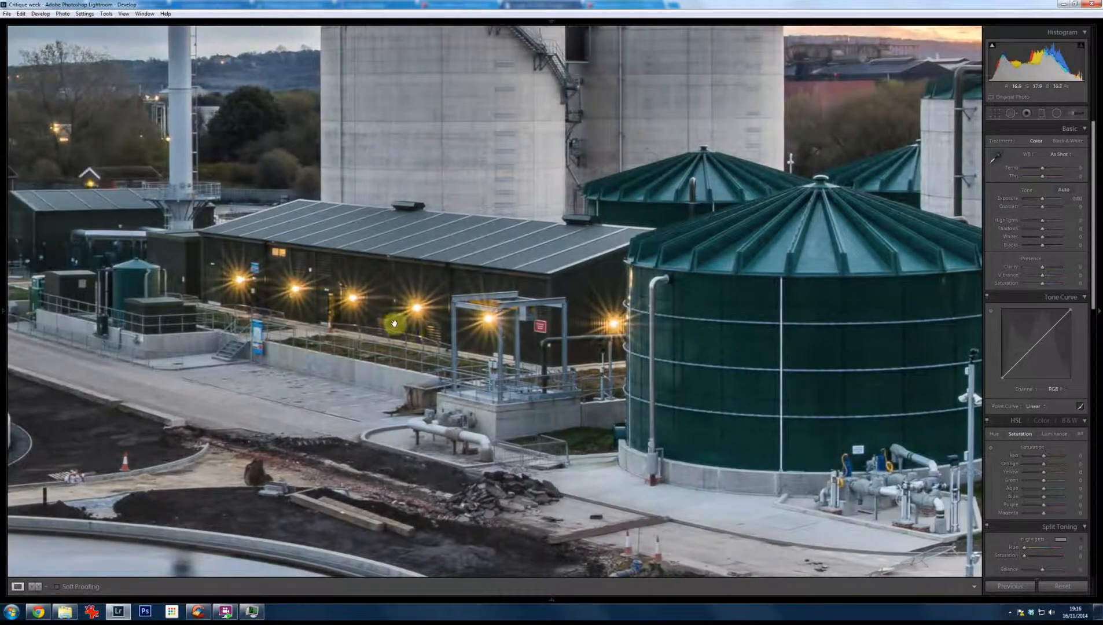
click(457, 315)
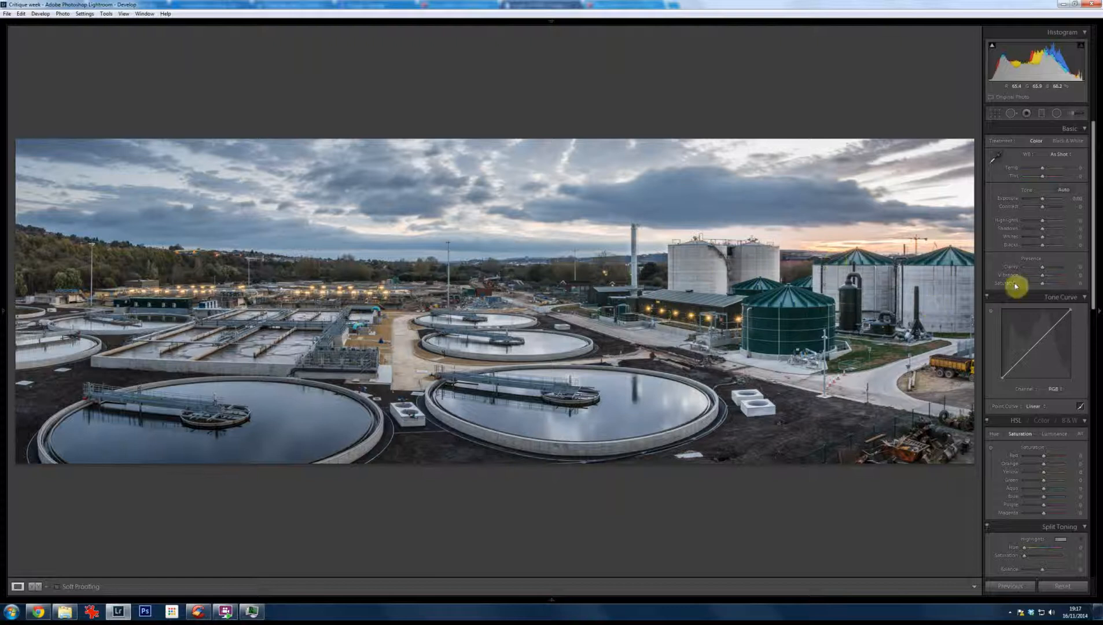
click(1051, 270)
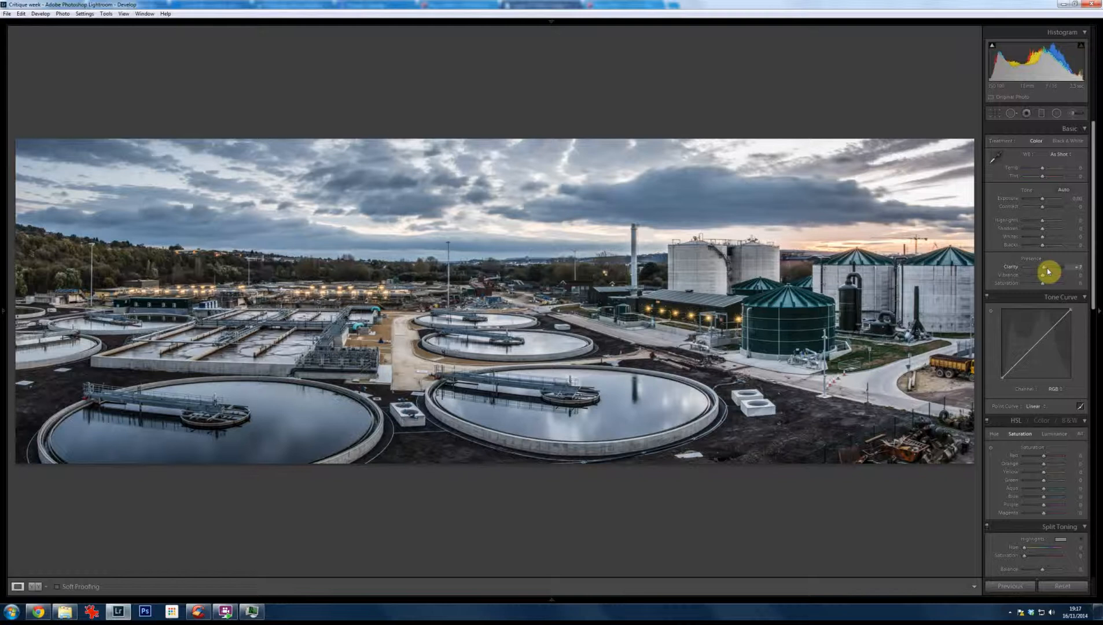
click(1047, 270)
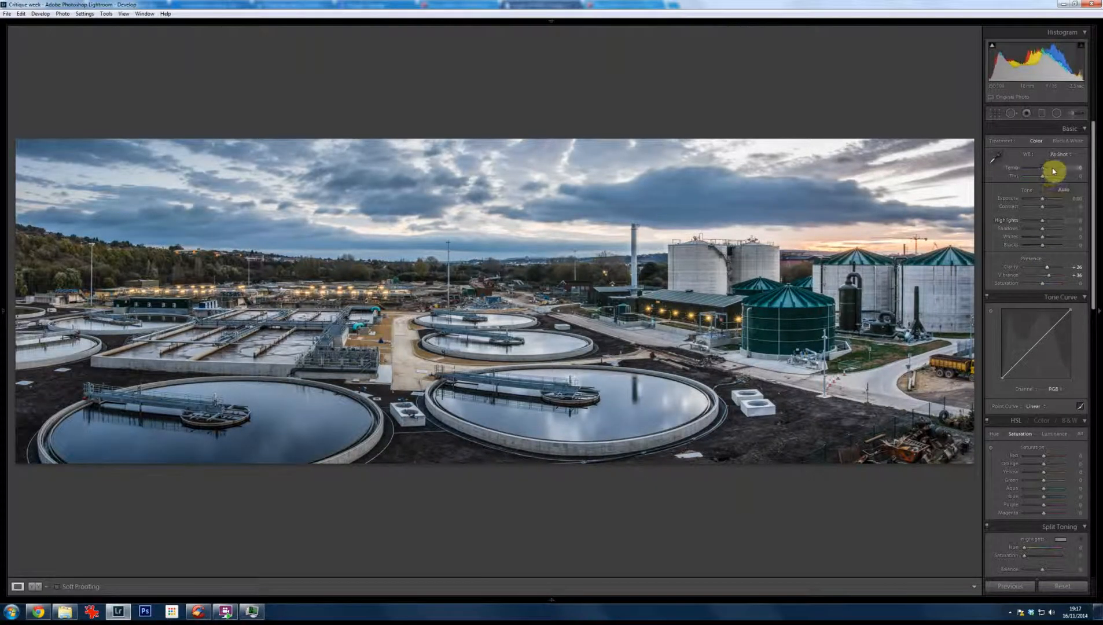
drag(1053, 170, 1046, 174)
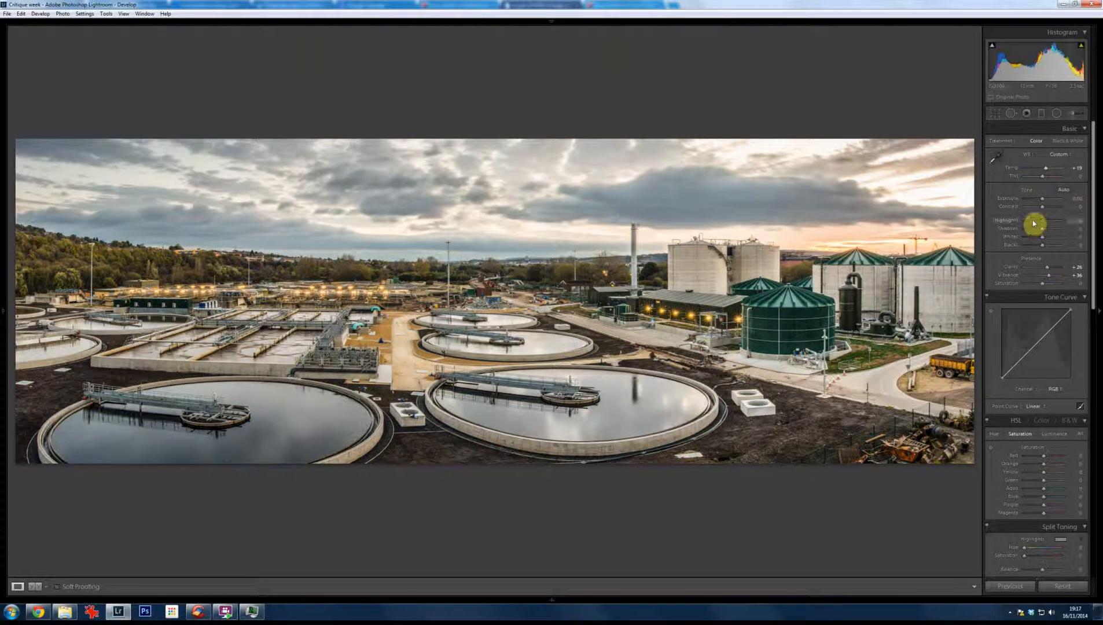
Step: Darken the panorama's edges with a strong negative post-crop vignette, a reduced Midpoint and a Feather of 77
scroll(1059, 275, down, 10)
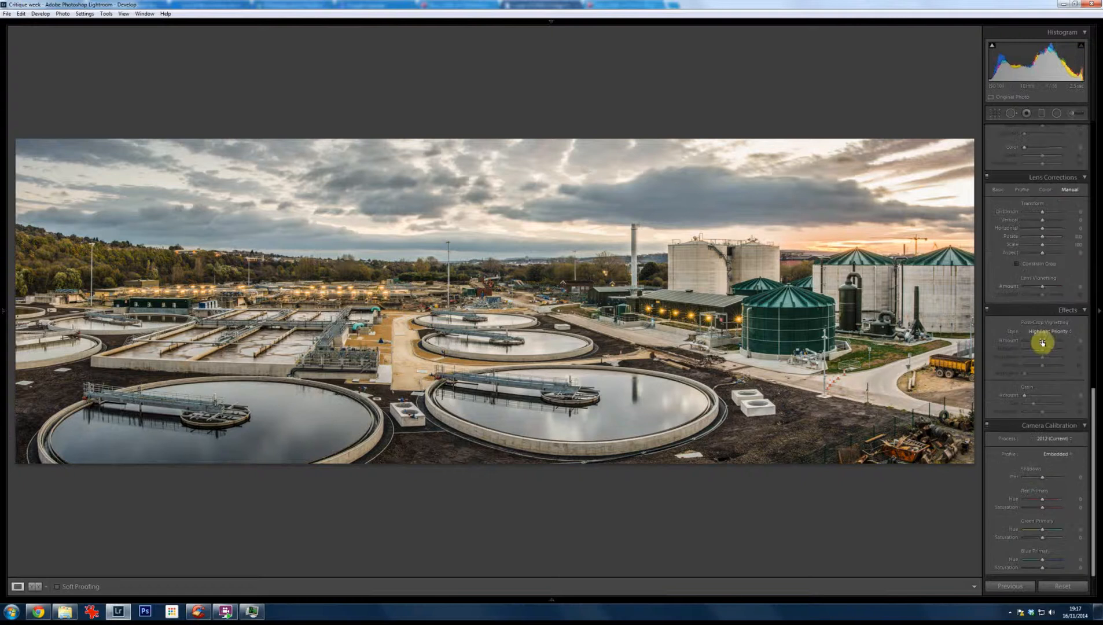
click(1035, 341)
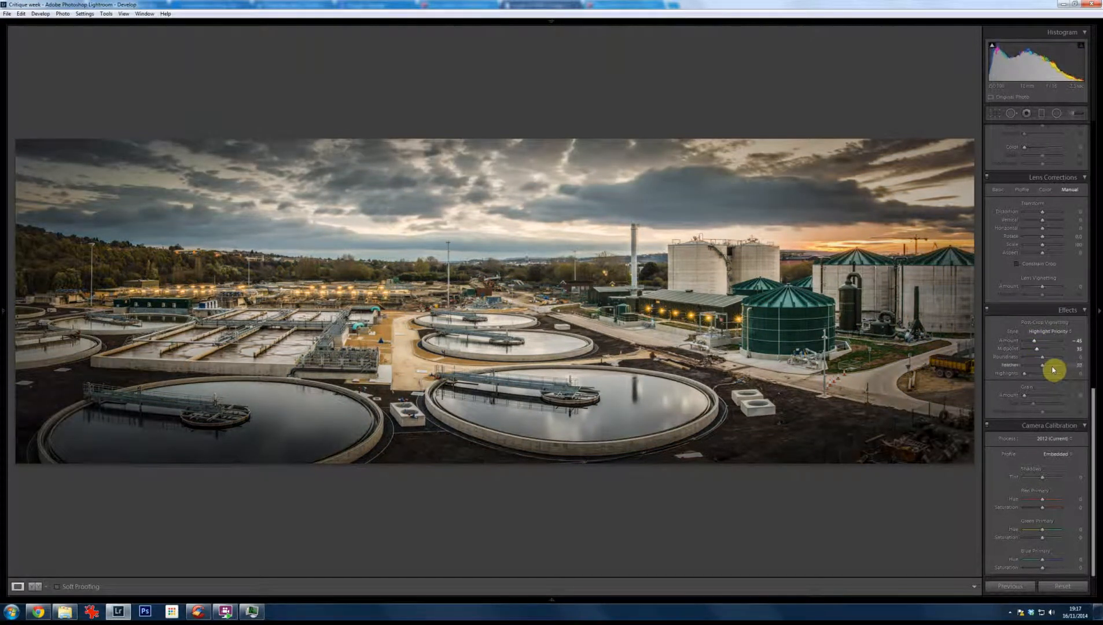
click(1053, 369)
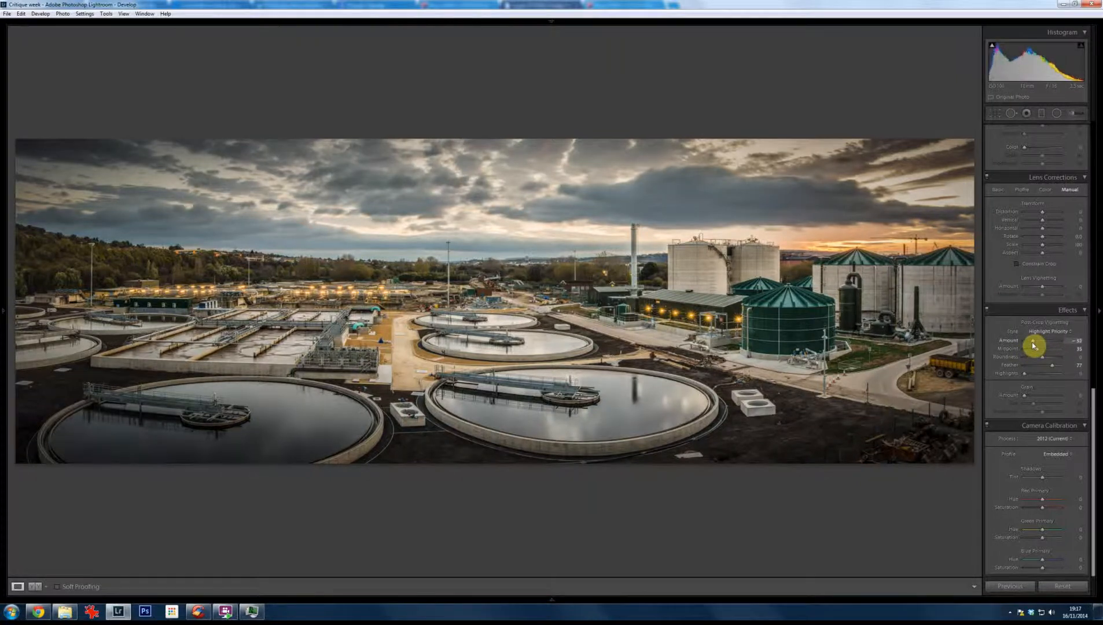
drag(1034, 345, 1032, 345)
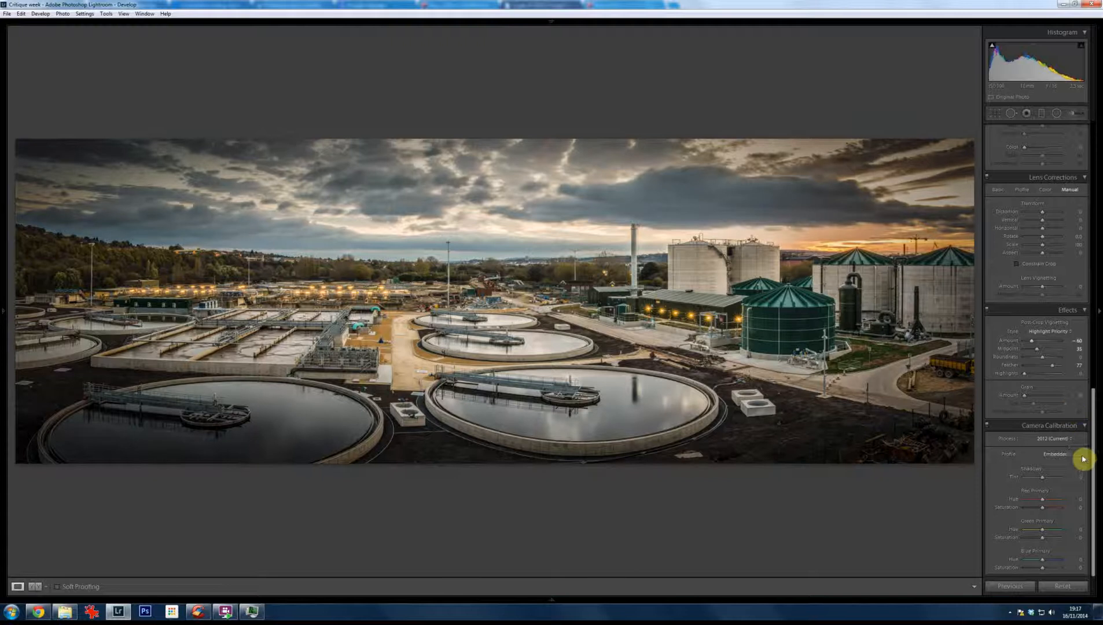
Step: Set the panorama's sharpening Amount to 45 and check the detail around the central settling tanks up close
drag(1094, 474, 1093, 354)
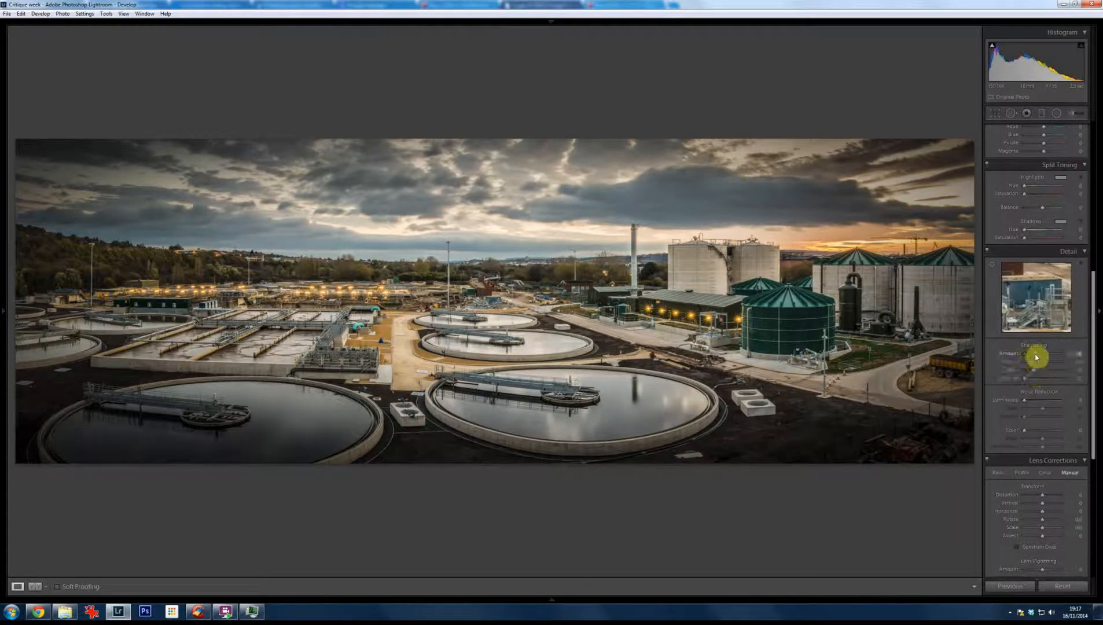
click(487, 335)
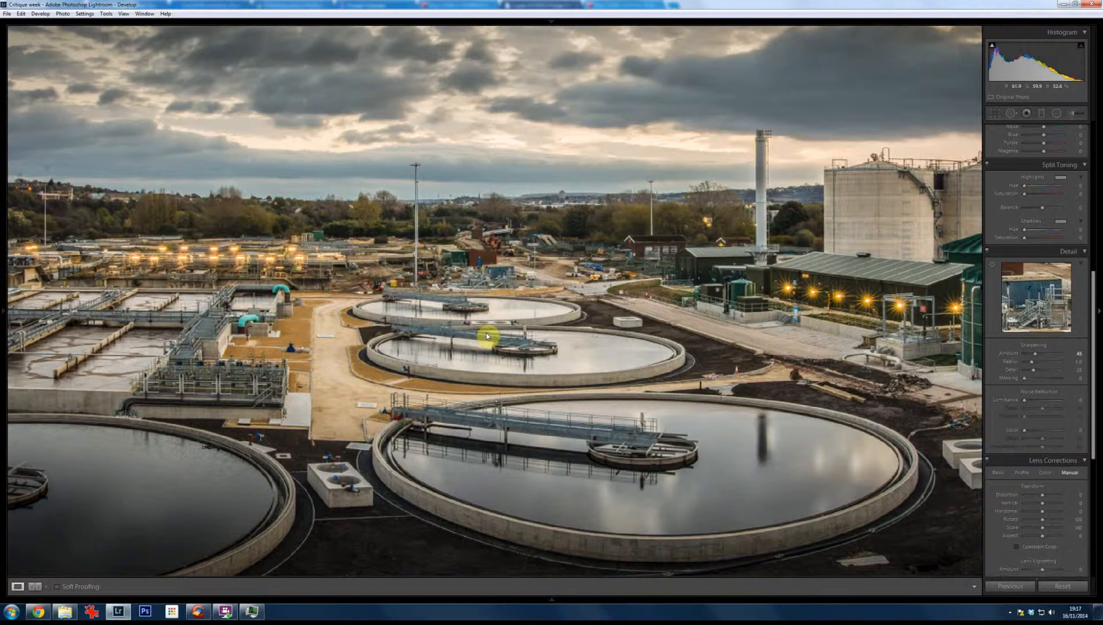
click(486, 336)
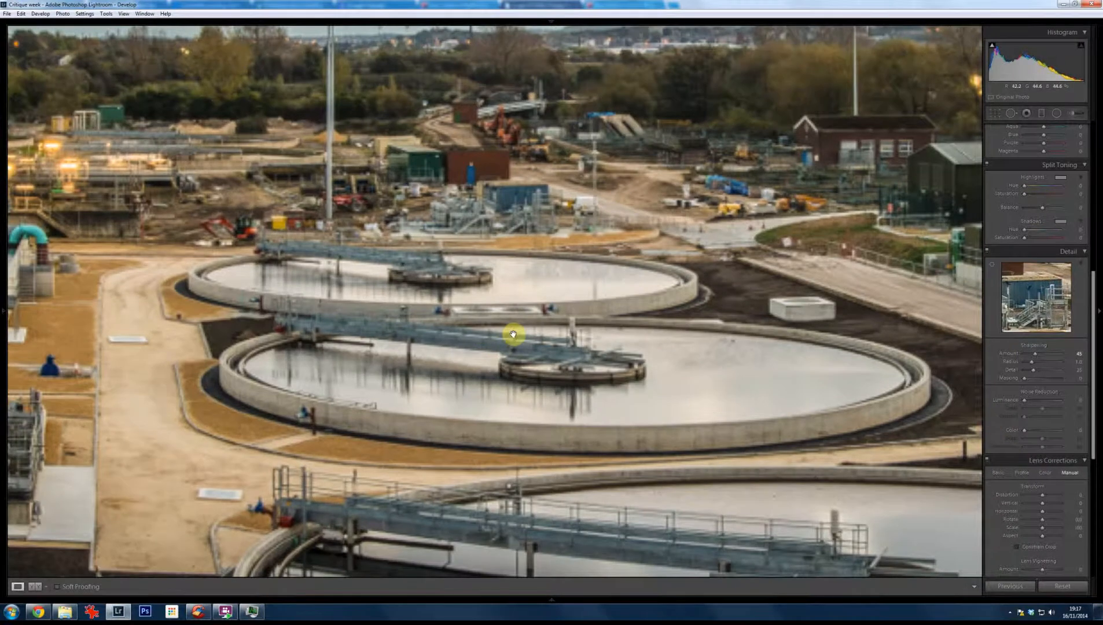
click(509, 370)
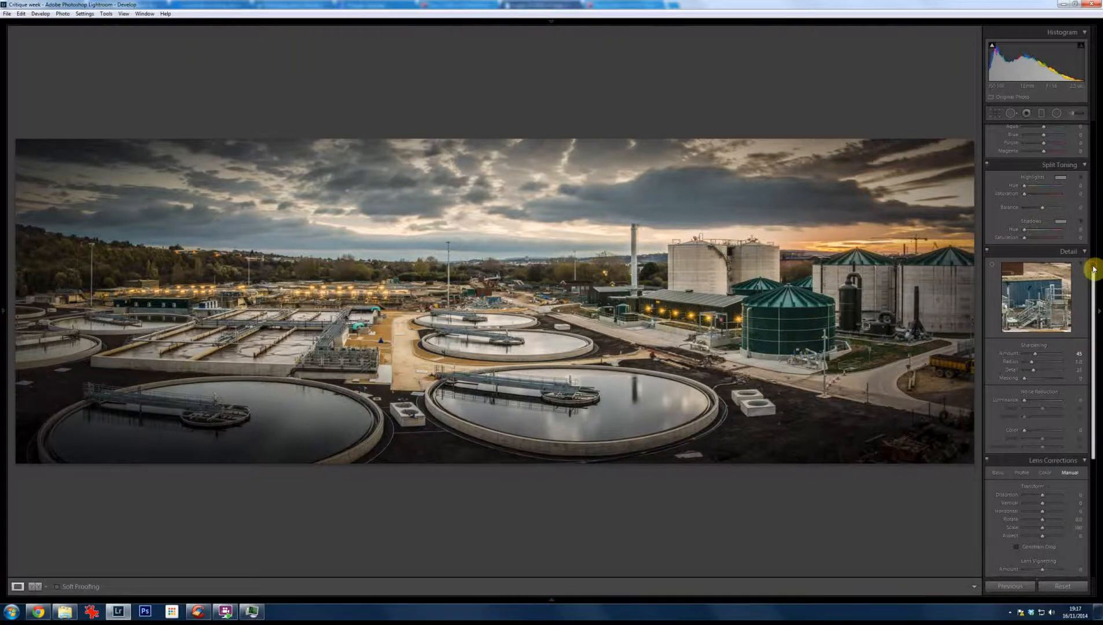
Step: Lower the panorama's Highlights to about -52 and Blacks to about -40
scroll(1091, 268, up, 10)
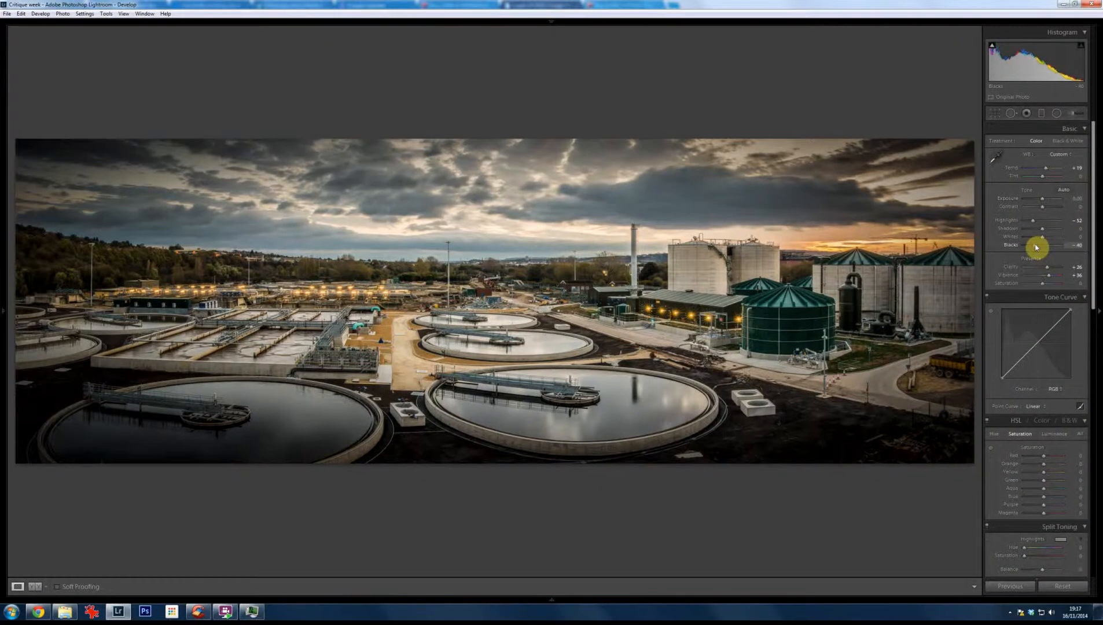
click(579, 538)
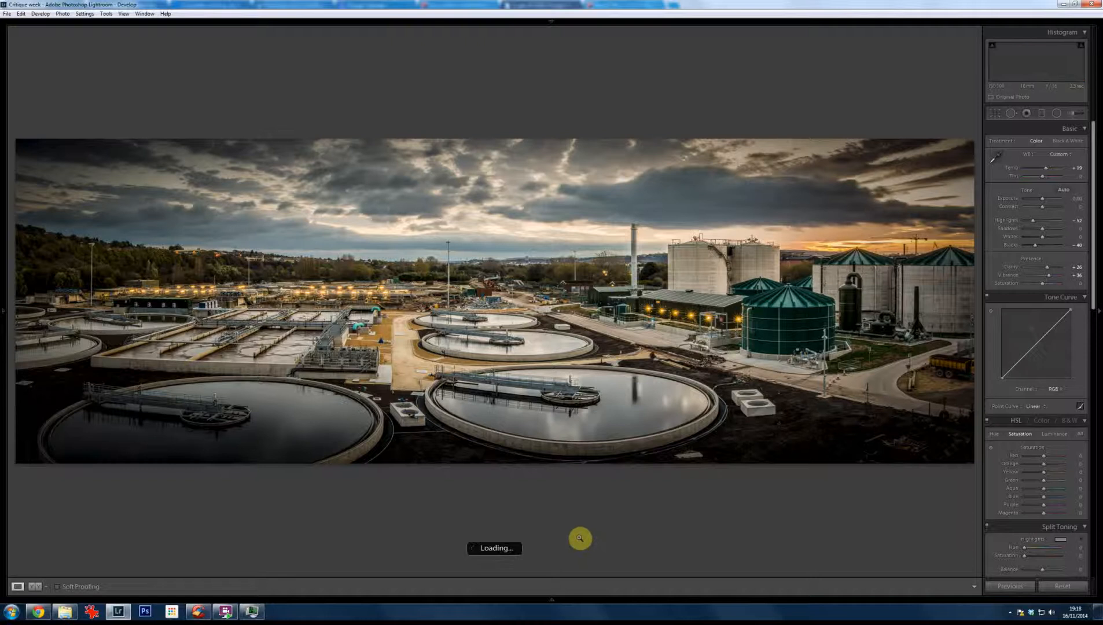
Step: Go to the country path photo with the ruined farmhouse and examine the focus on the ruins up close
key(Right)
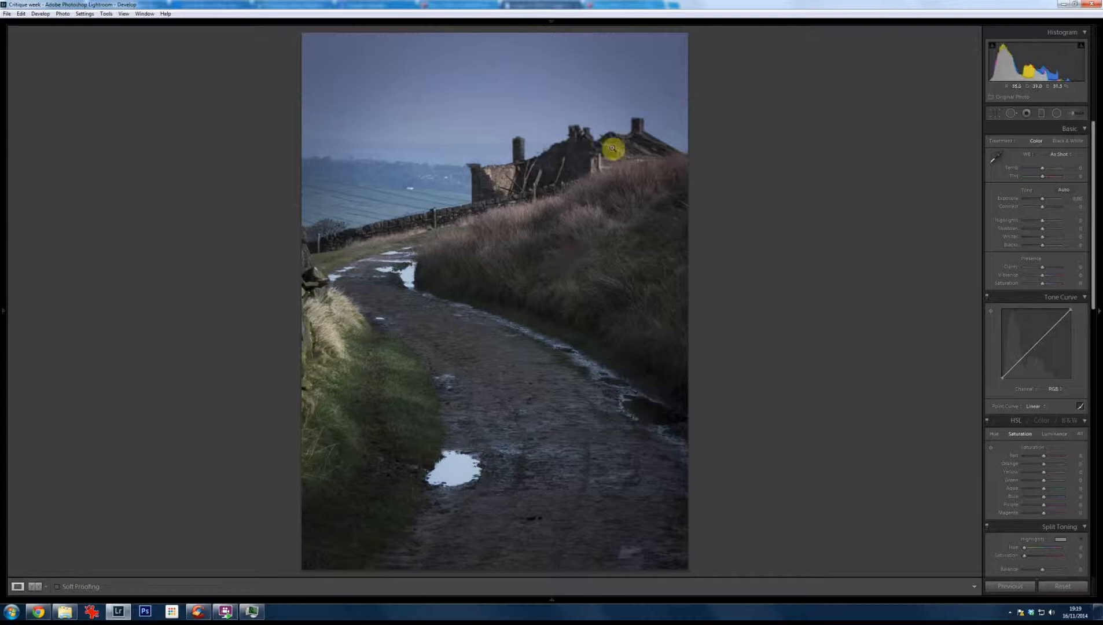
click(578, 135)
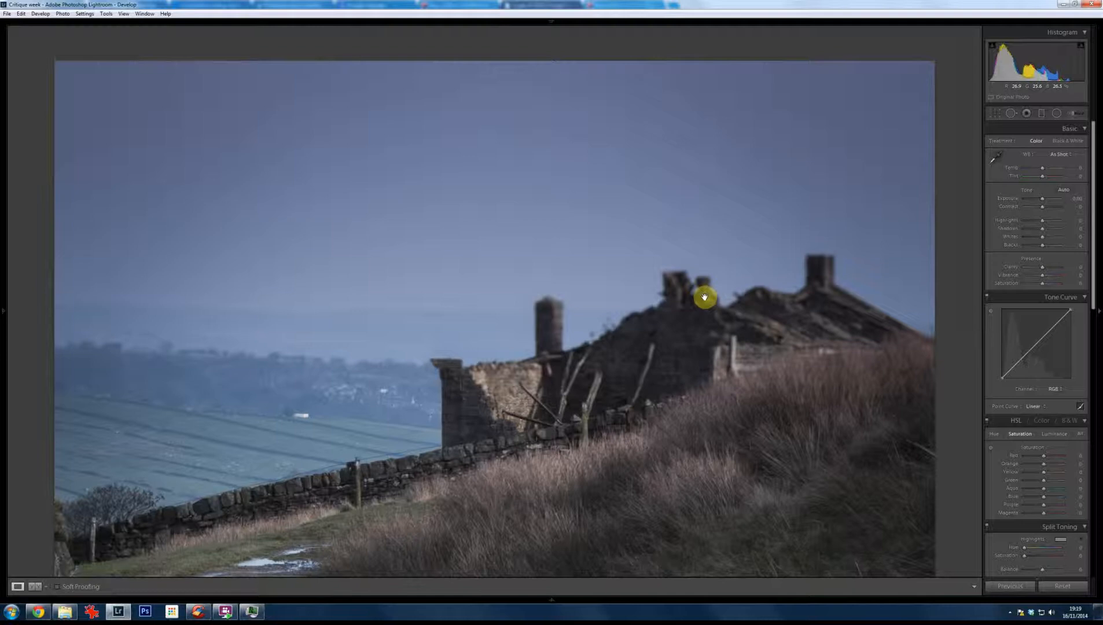
click(643, 330)
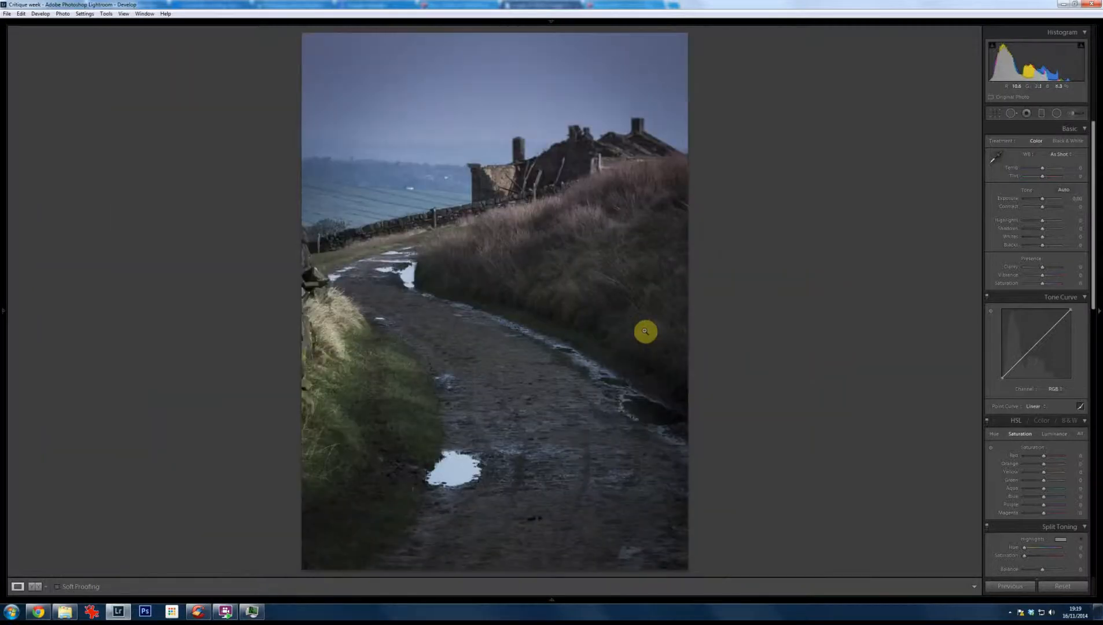
click(576, 159)
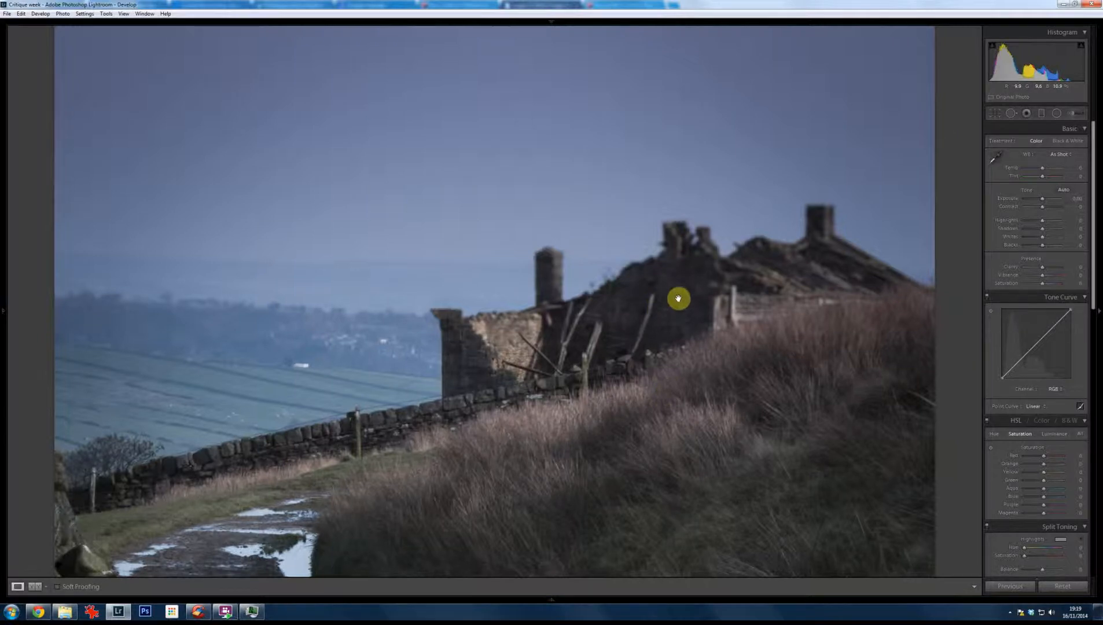
key(Right)
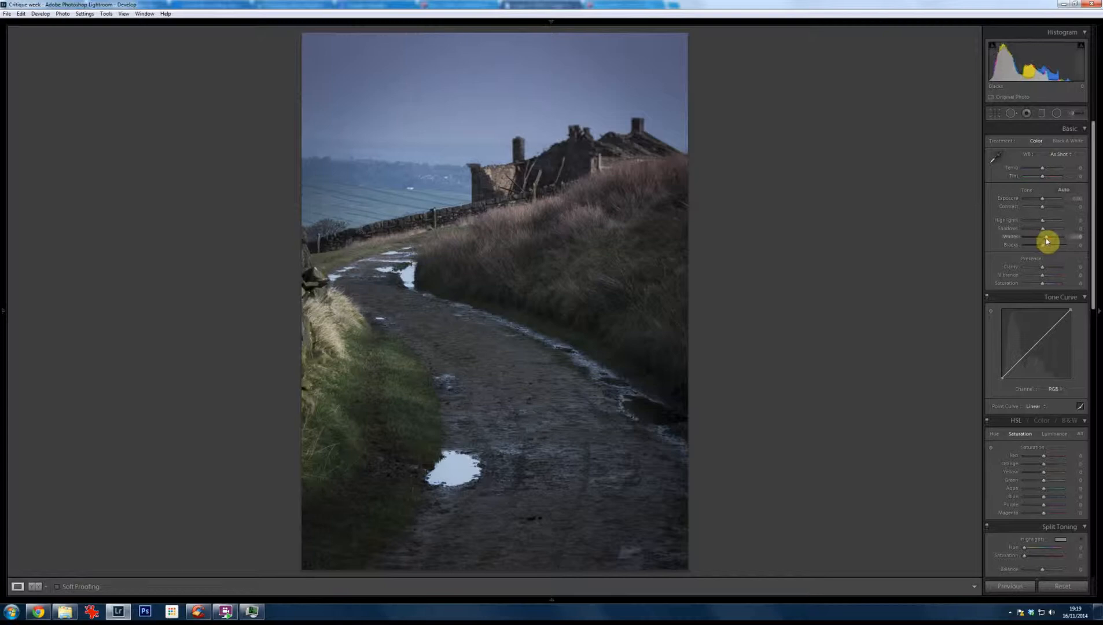
Step: Brighten the country path photo by raising its Whites well above zero, comparing against the near-zero setting
drag(1048, 241, 1053, 239)
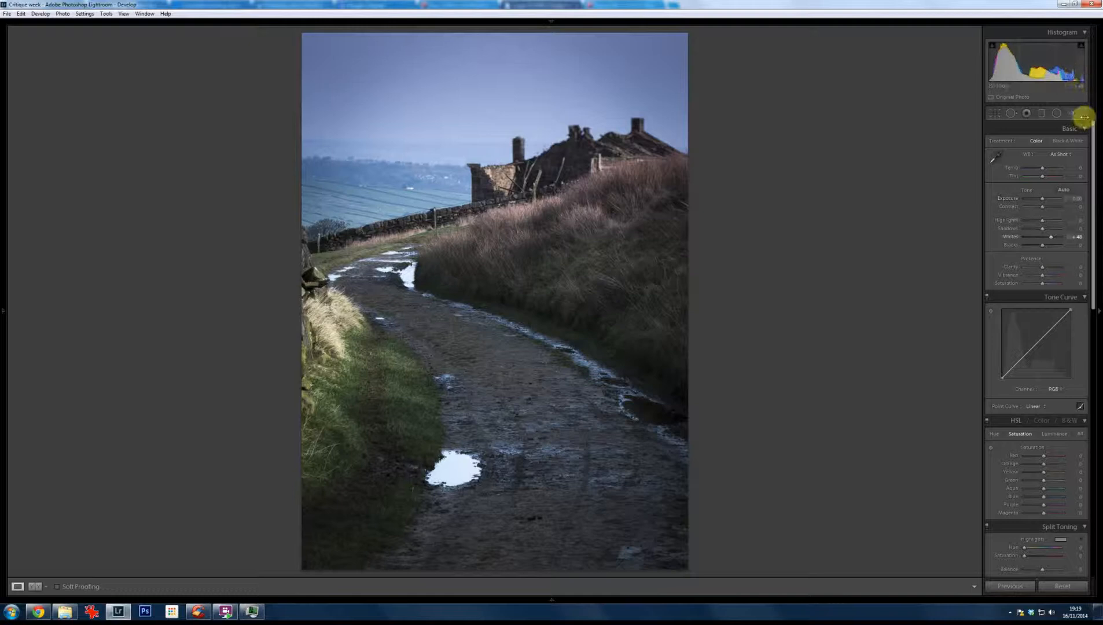
click(1044, 239)
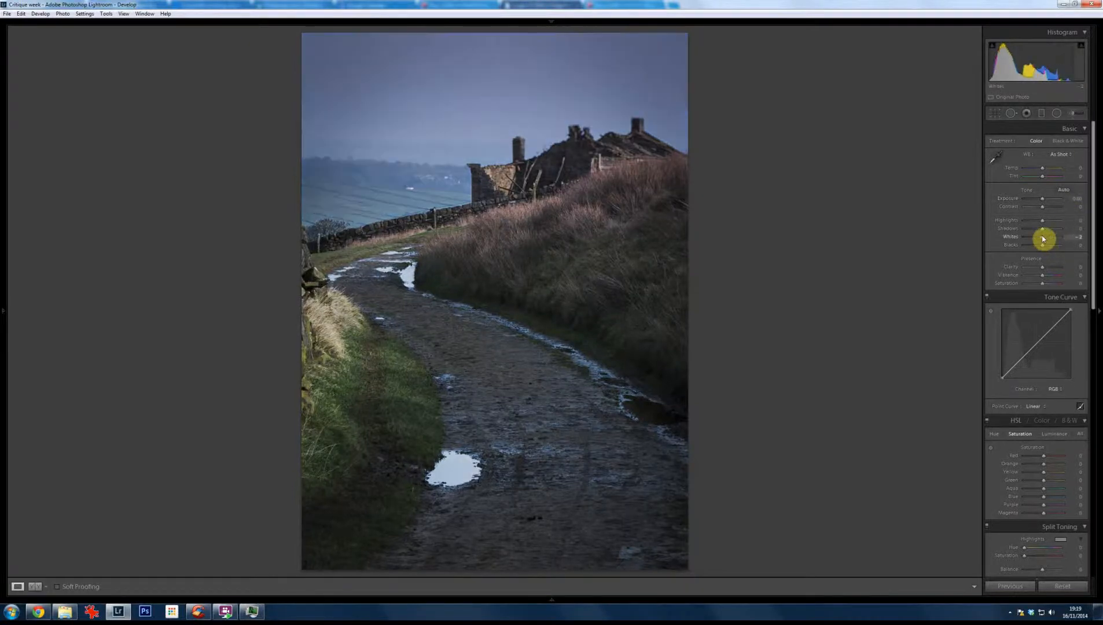
drag(1046, 238, 1051, 237)
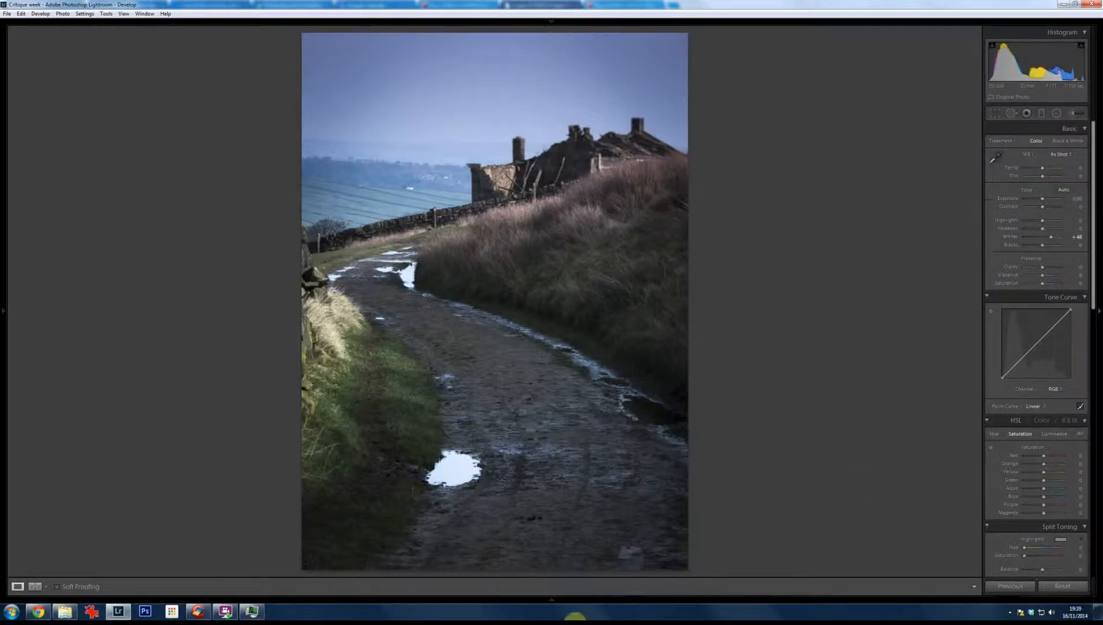
Step: Show the filmstrip, go back to the mountain photo and restore its crop to the full frame including the stop sign
mouse_move(551, 603)
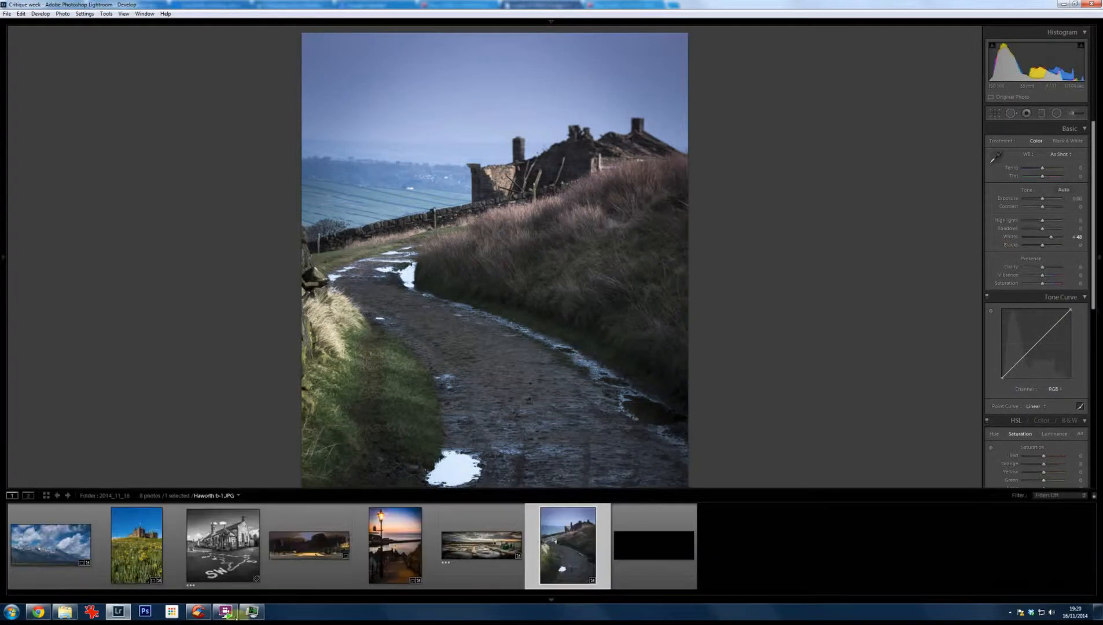
key(t)
click(45, 569)
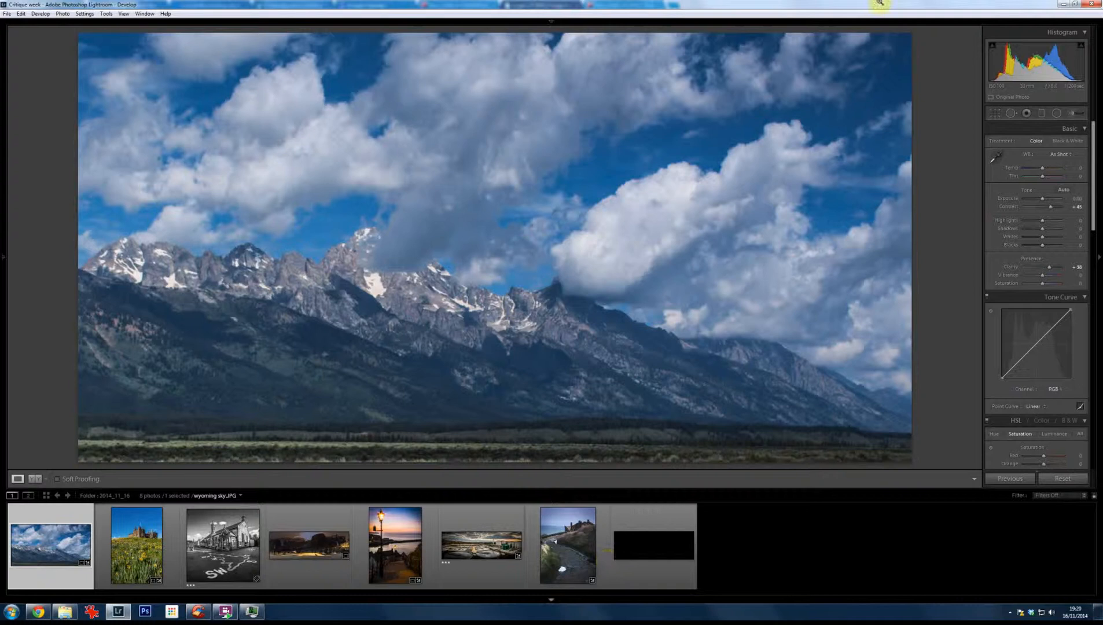
click(995, 120)
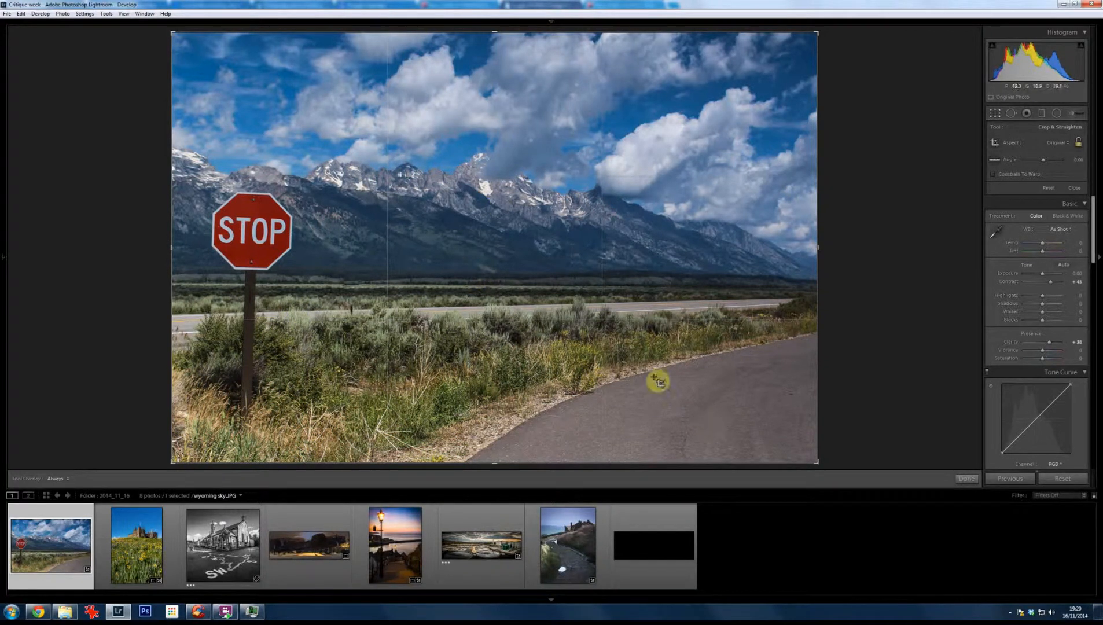
Step: Go to the castle and daffodils photo and reduce its Saturation to -12
click(170, 564)
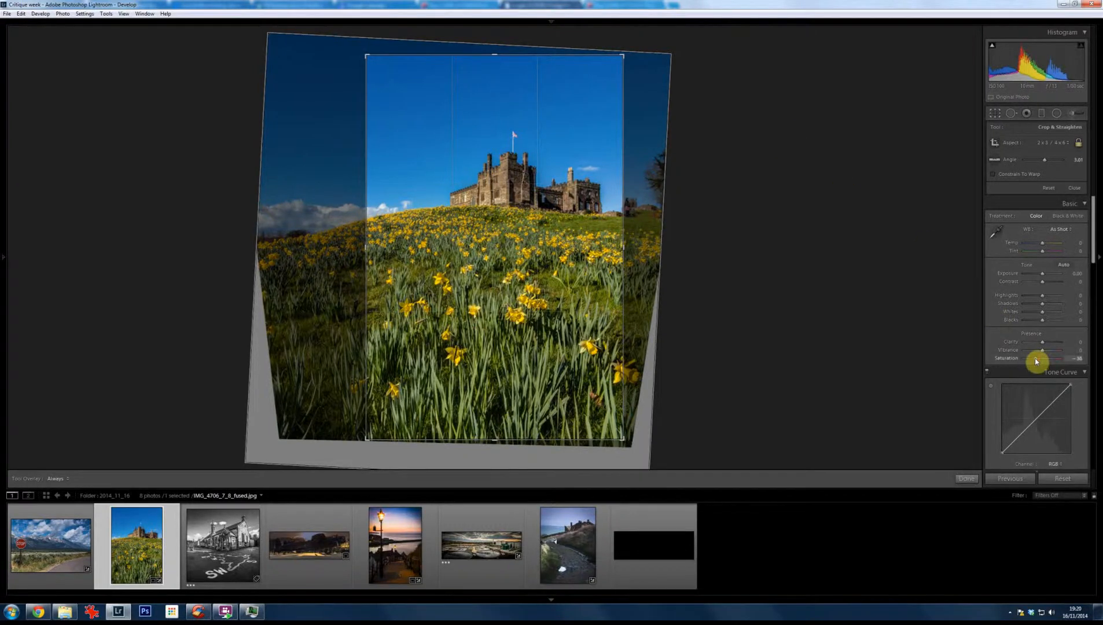
drag(1035, 361, 1041, 362)
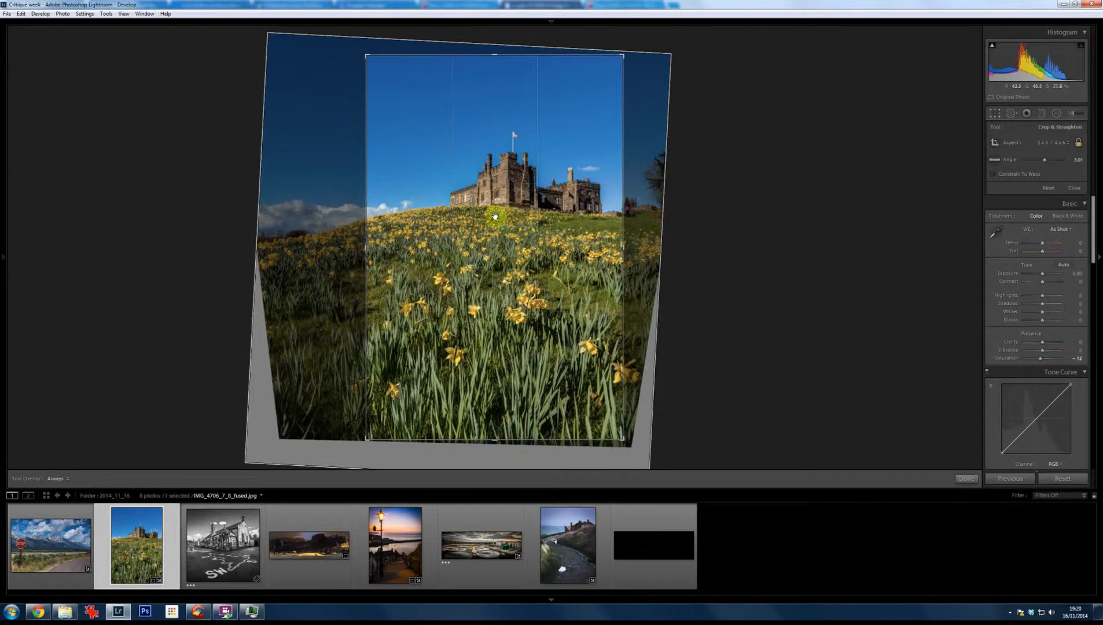
Step: Revisit the black-and-white school photo, and expand the crop of the bomber aircraft photo to the full frame
click(234, 561)
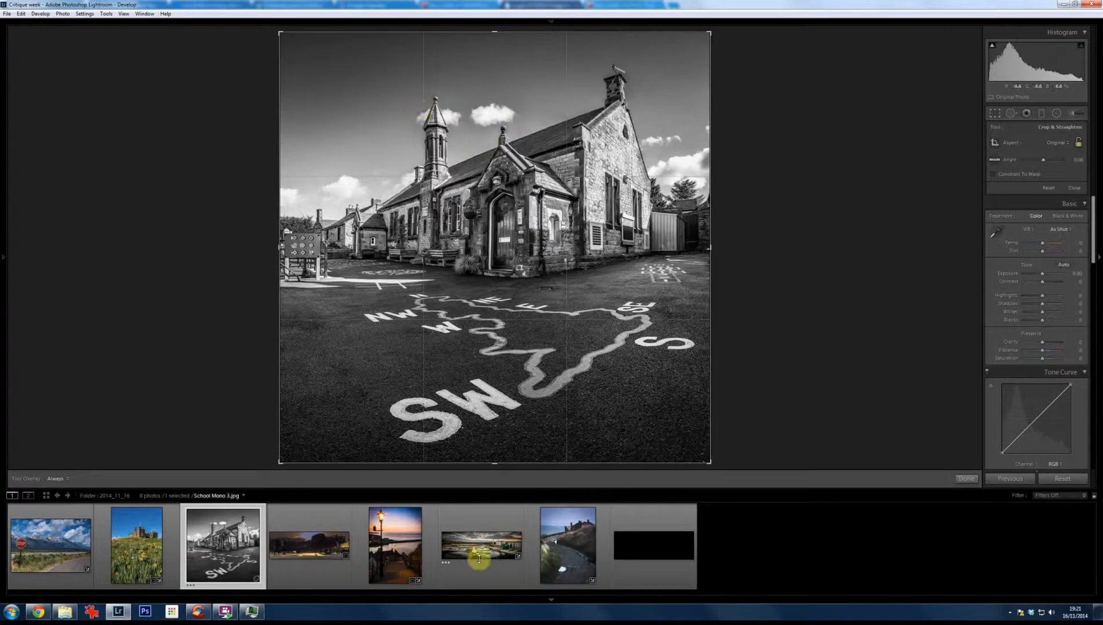
click(330, 574)
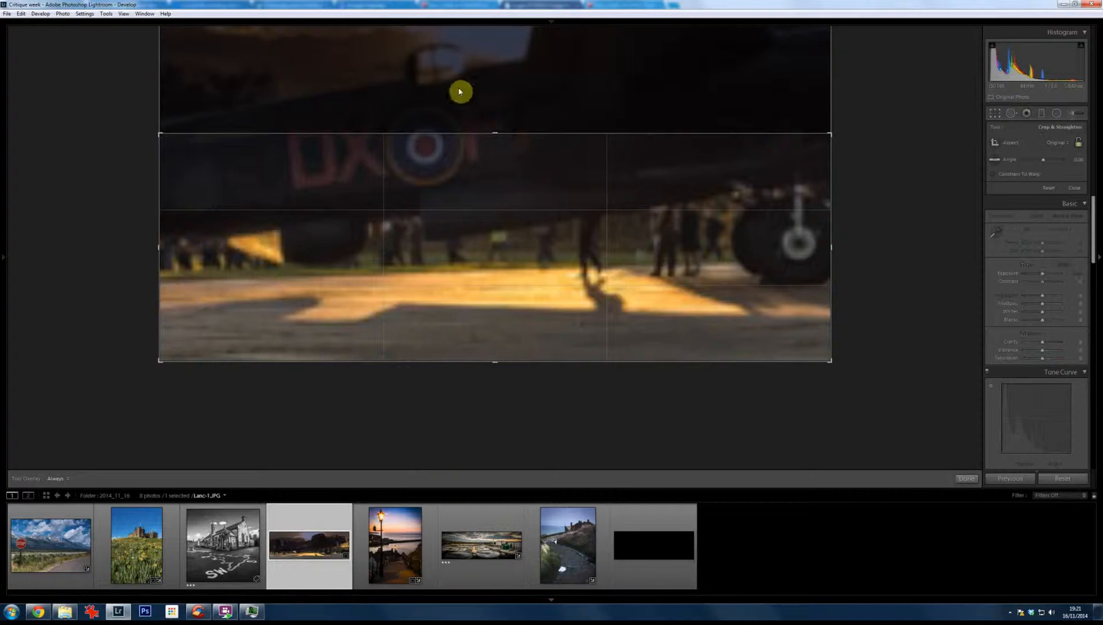
drag(494, 131, 492, 24)
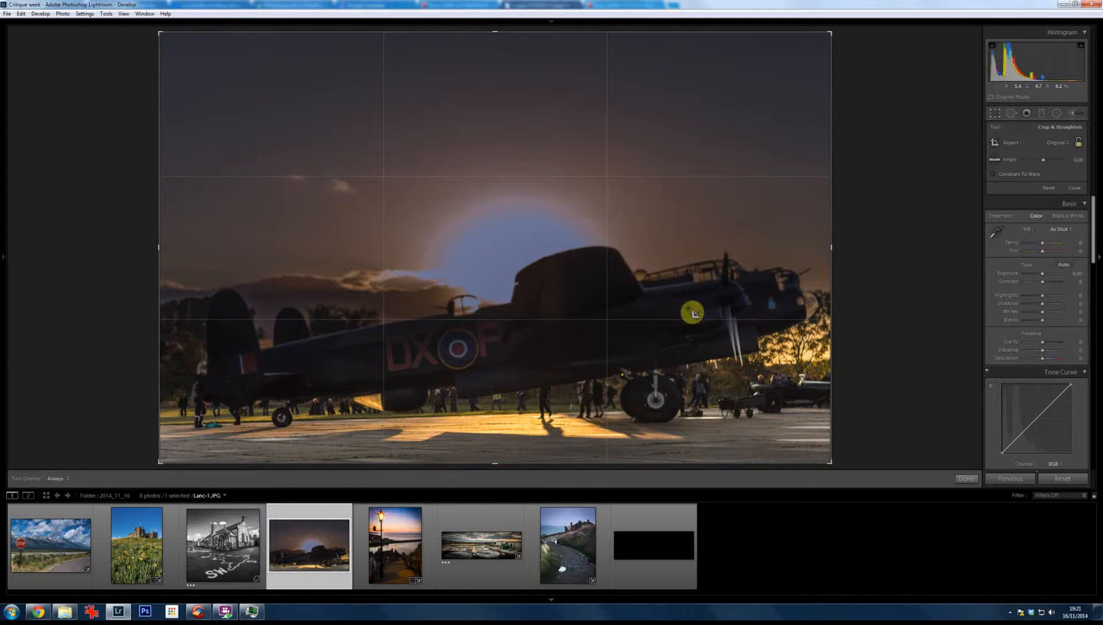
Step: Review the harbour steps lamp photo, the treatment plant panorama and the country path photo once more
click(428, 548)
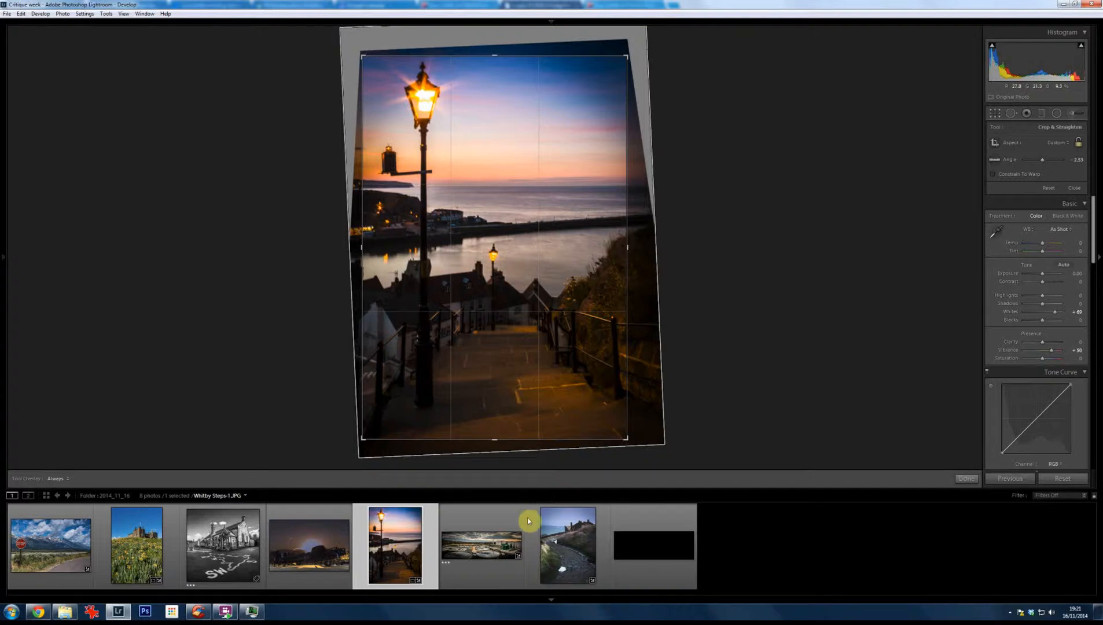
click(499, 565)
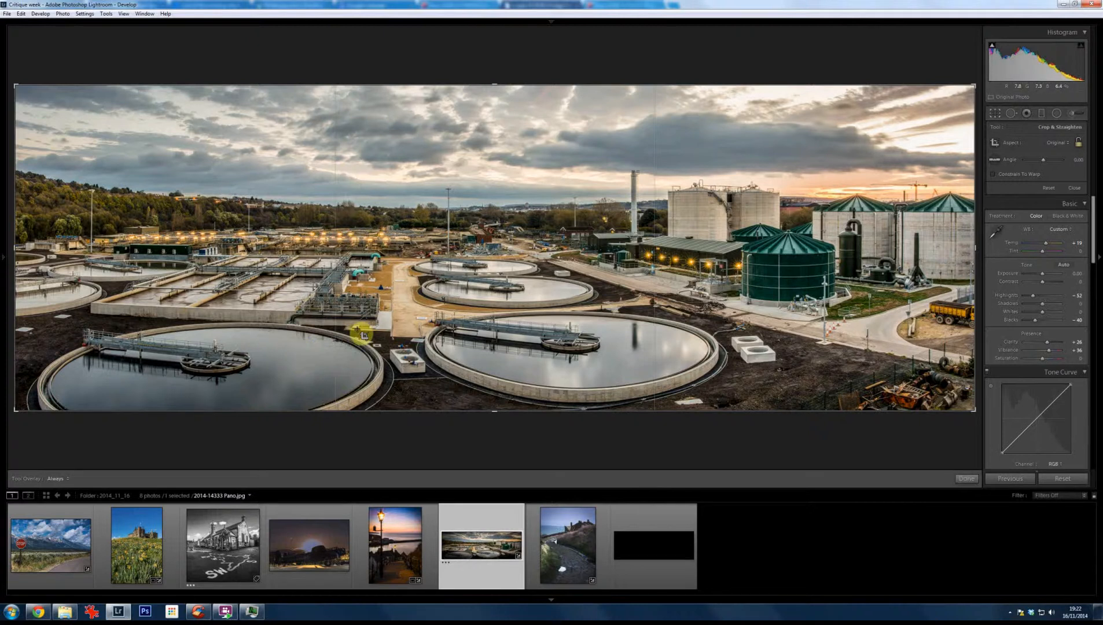
click(565, 578)
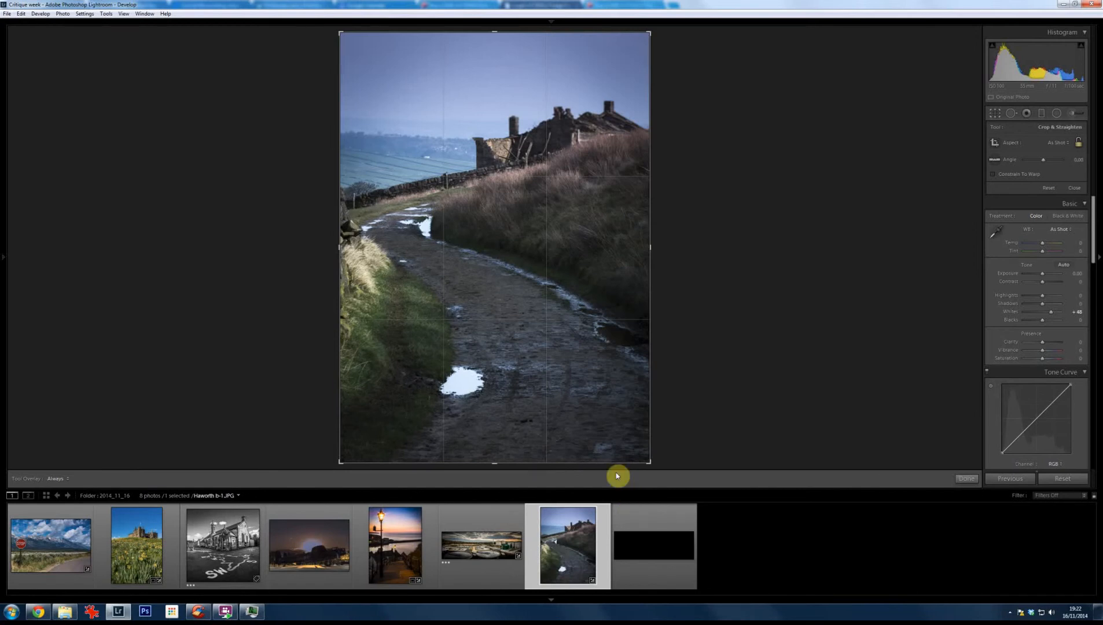
key(shift)
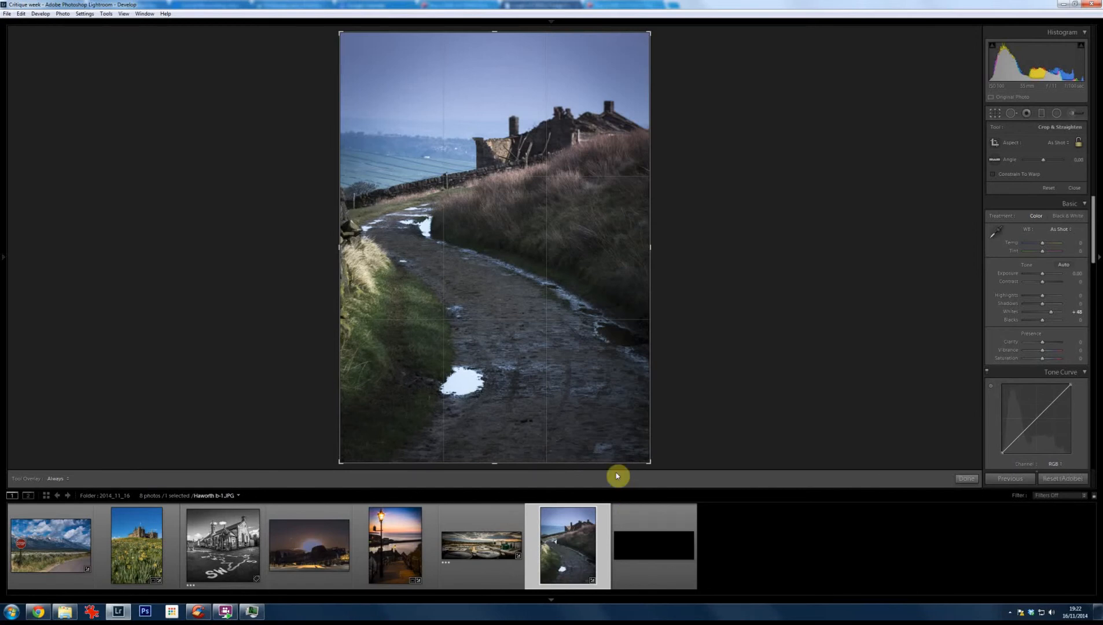